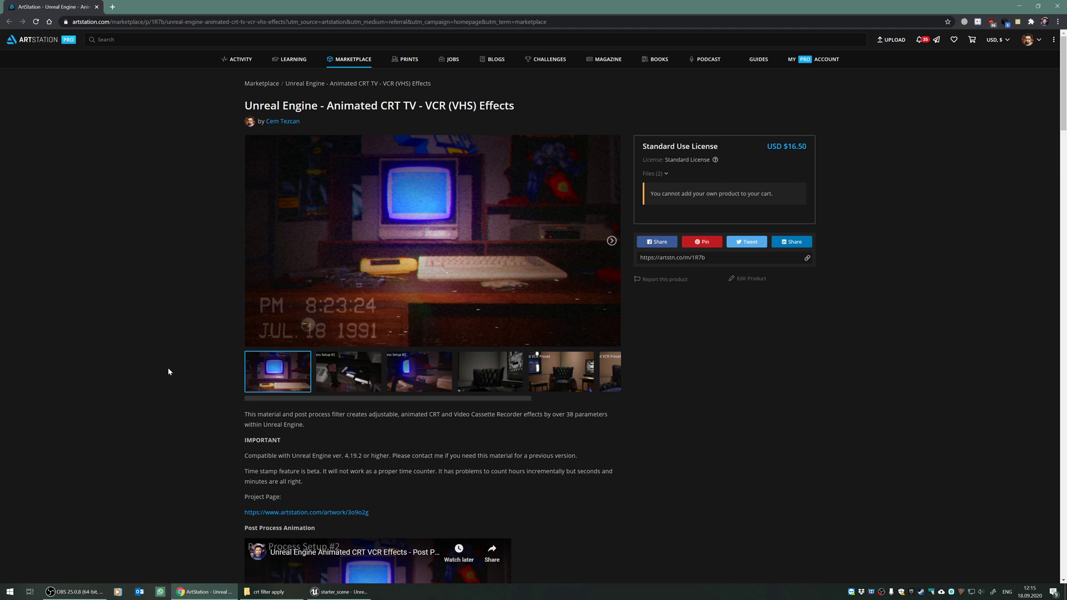
Switch to the Unreal Editor and look at the starter_scene level with the two chairs and table.
click(339, 591)
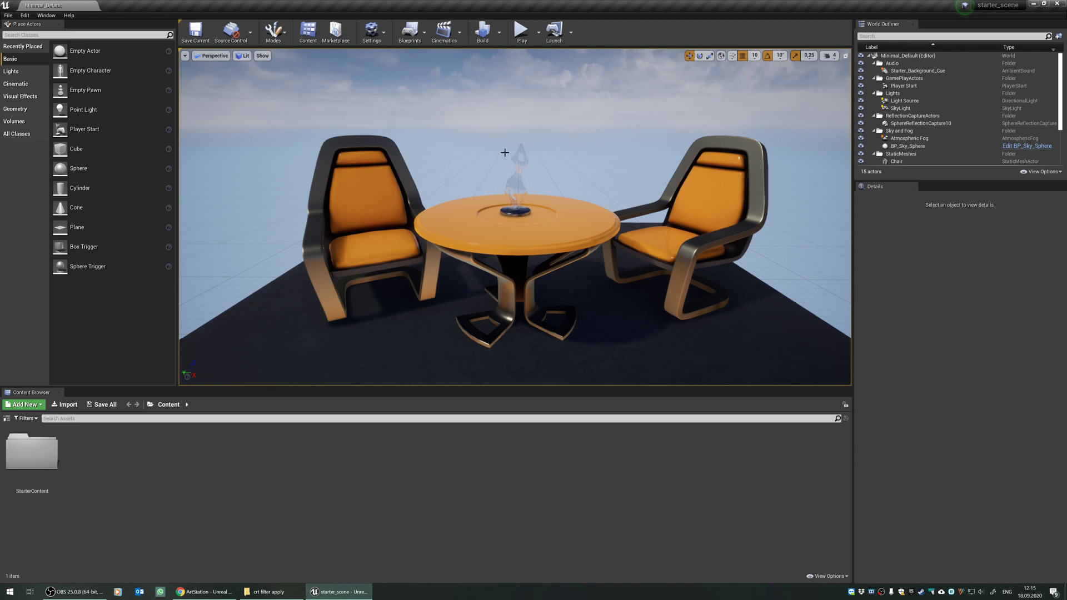
scroll(503, 151, up, 4)
scroll(496, 147, down, 4)
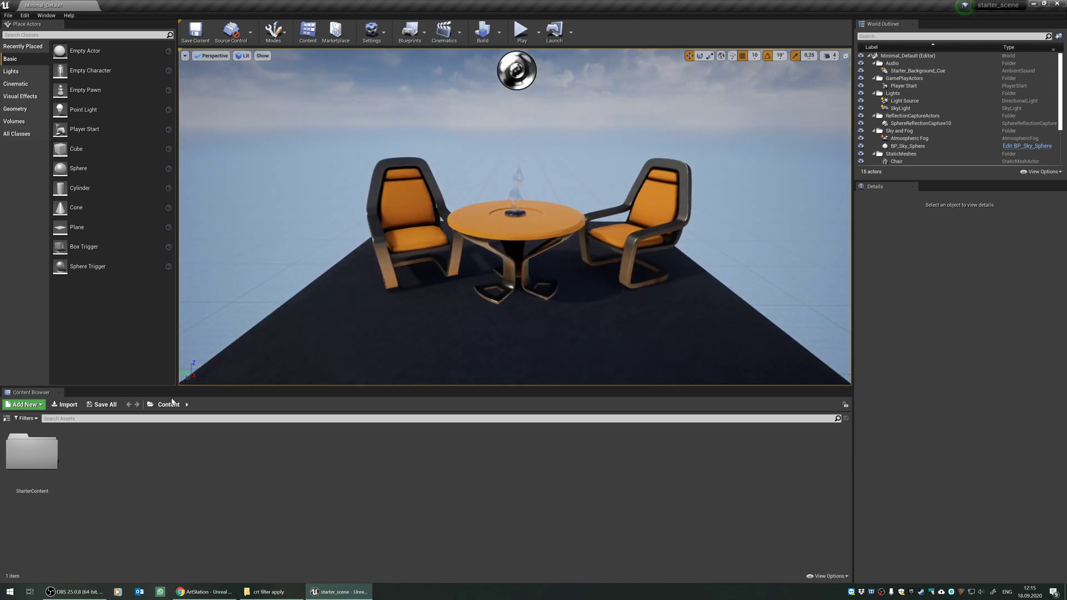
Switch to File Explorer and examine the starter_scene project folder that belongs to the level open in Unreal Editor.
click(263, 590)
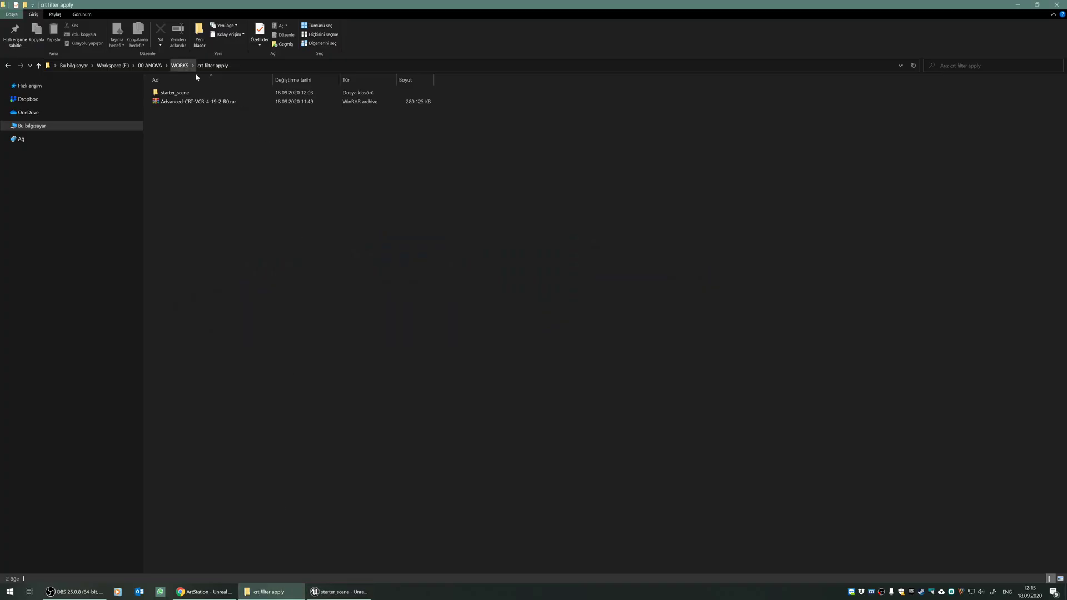
click(173, 94)
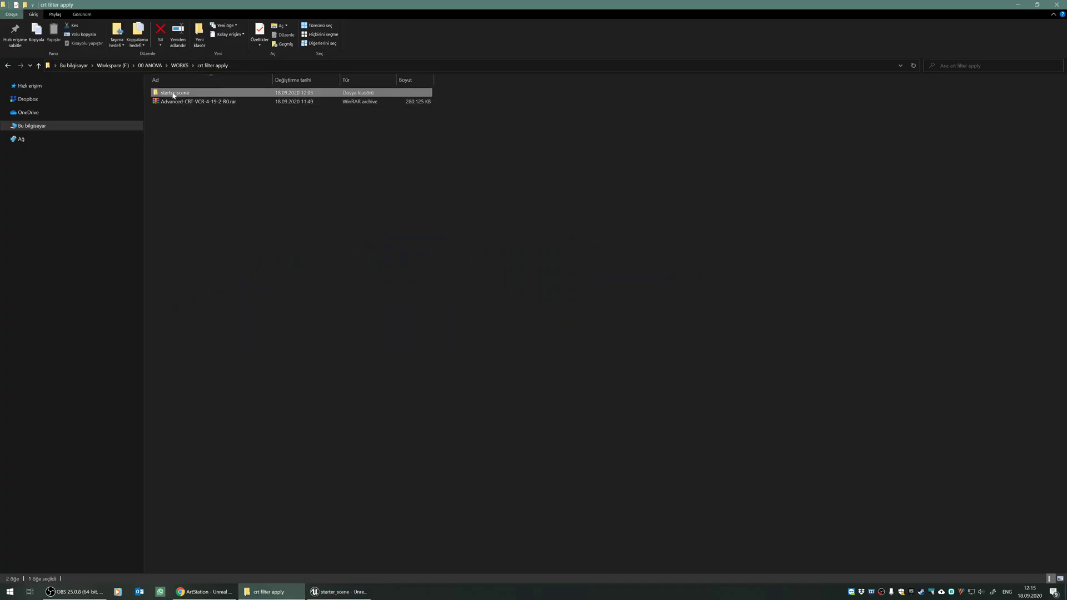
double_click(173, 93)
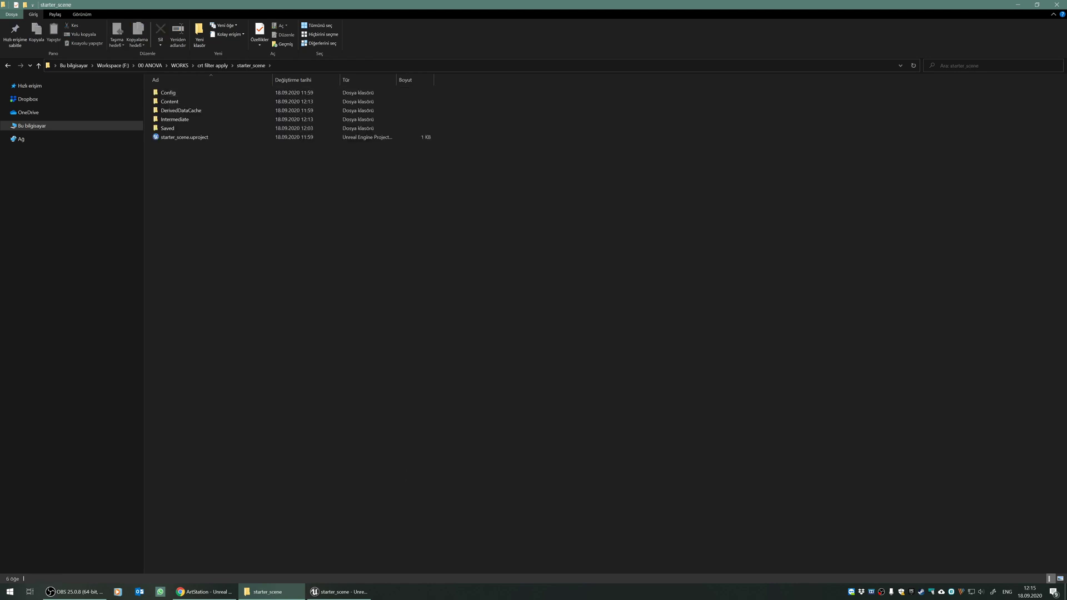
click(338, 592)
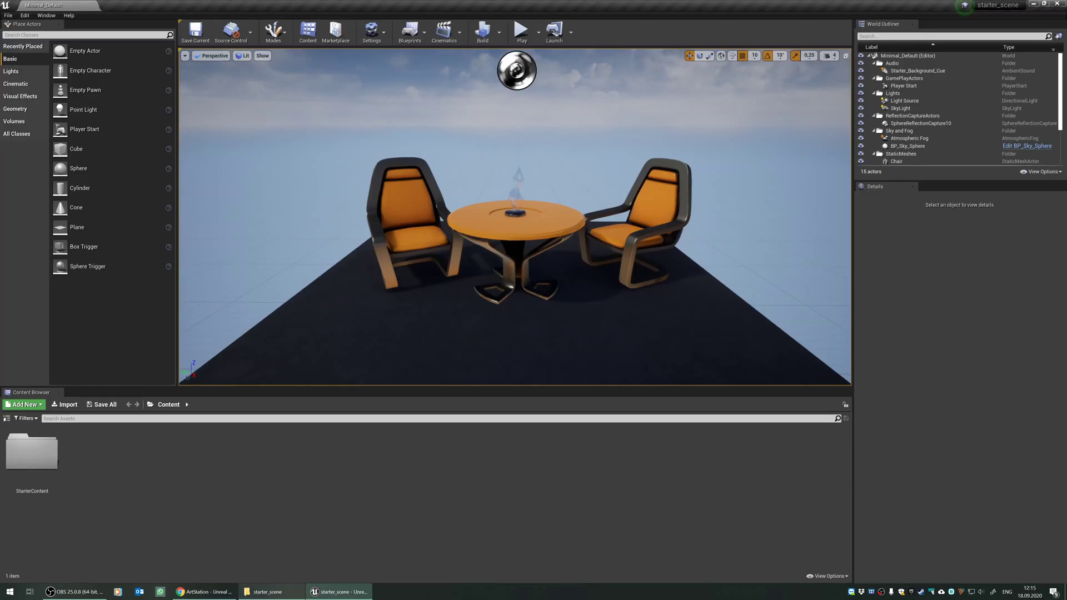
click(268, 592)
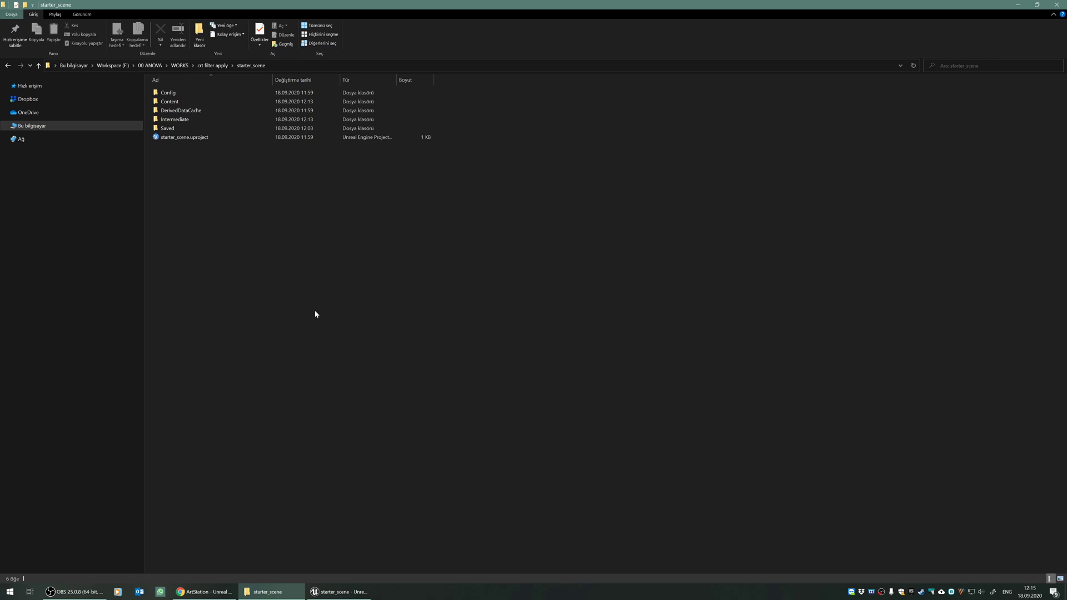
Extract Advanced-CRT-VCR-4-19-2-R0.rar directly into the crt filter apply folder.
key(alt+Left)
click(212, 103)
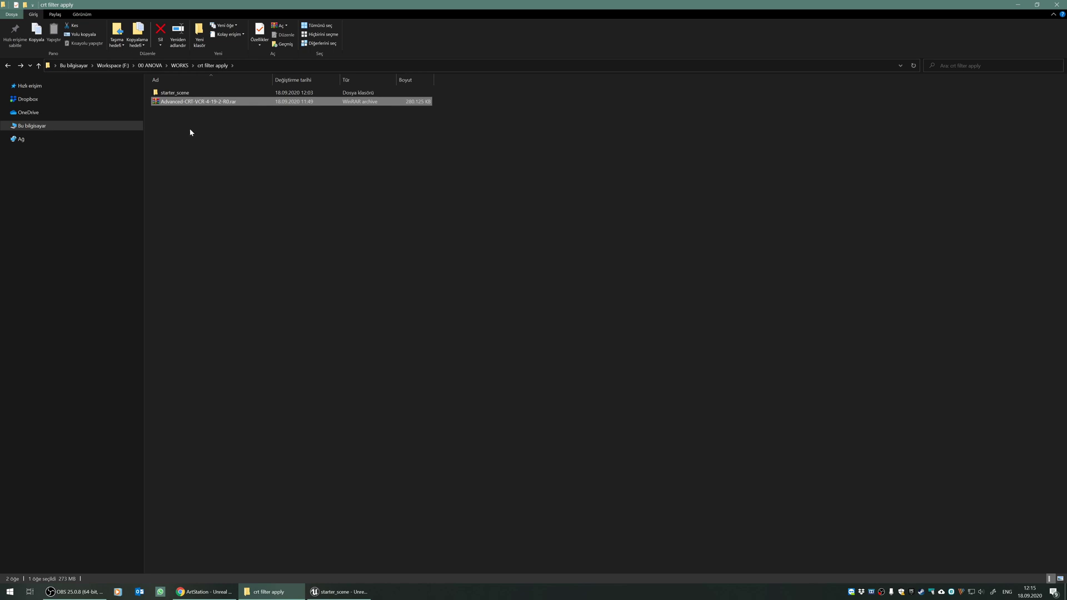
right_click(186, 103)
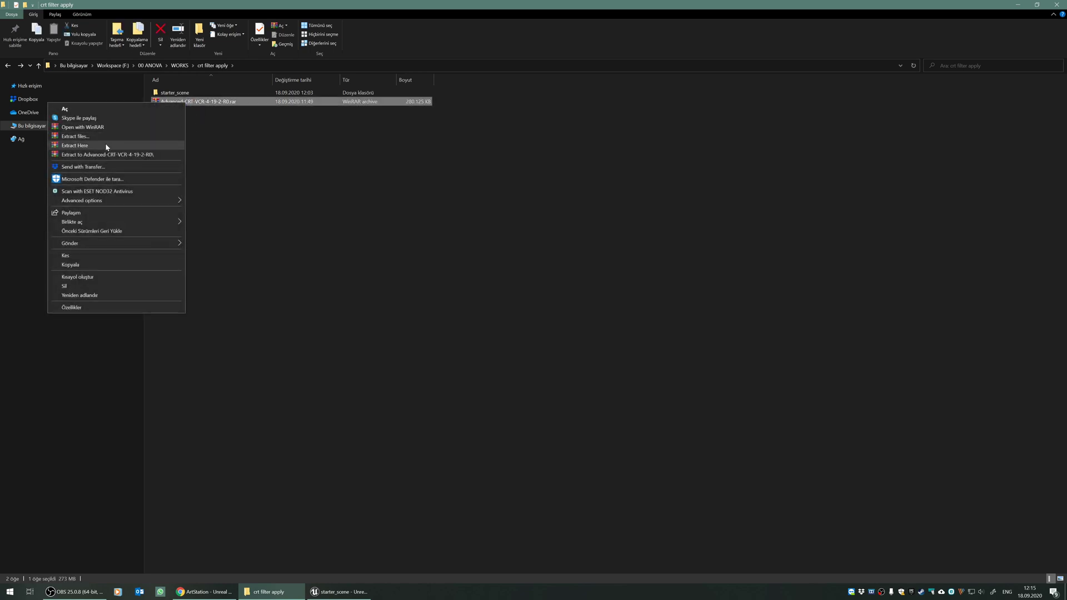
click(75, 145)
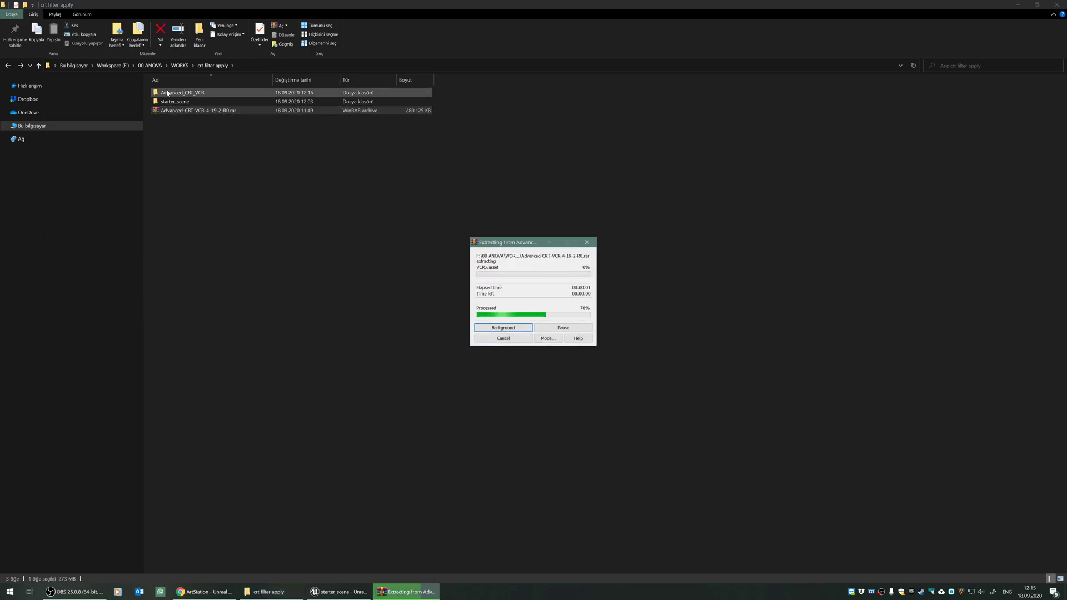
Open the extracted Advanced_CRT_VCR folder and look over its subfolders and project file.
click(173, 95)
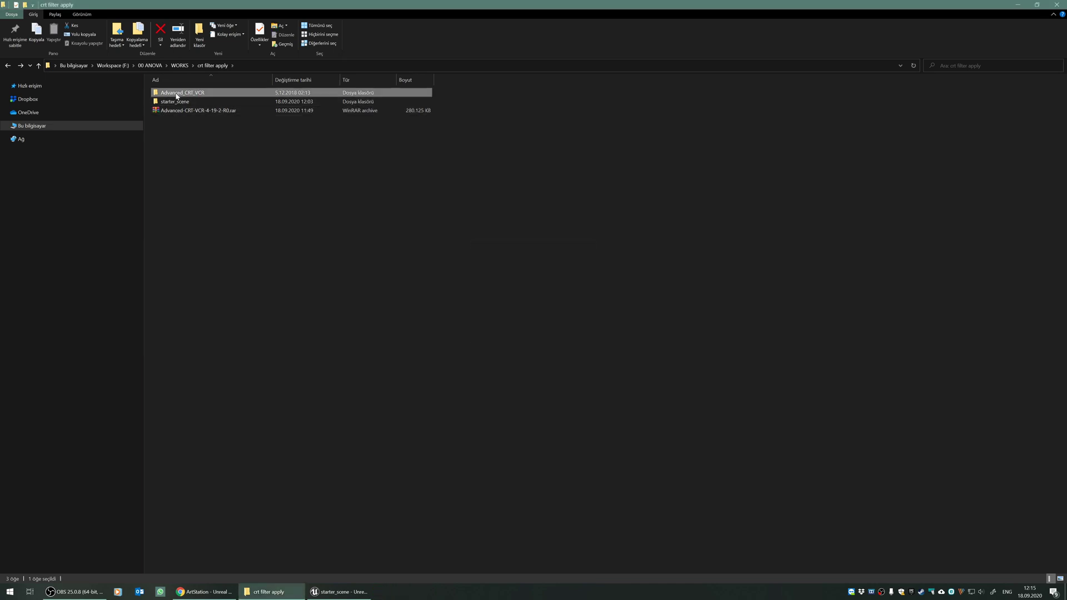
double_click(175, 94)
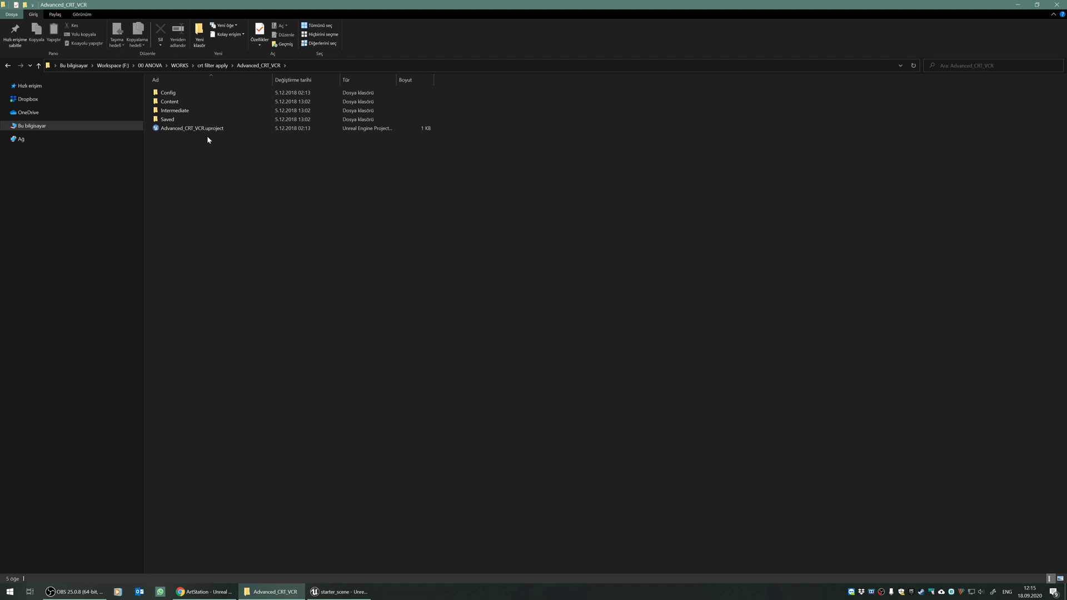
drag(213, 153, 167, 83)
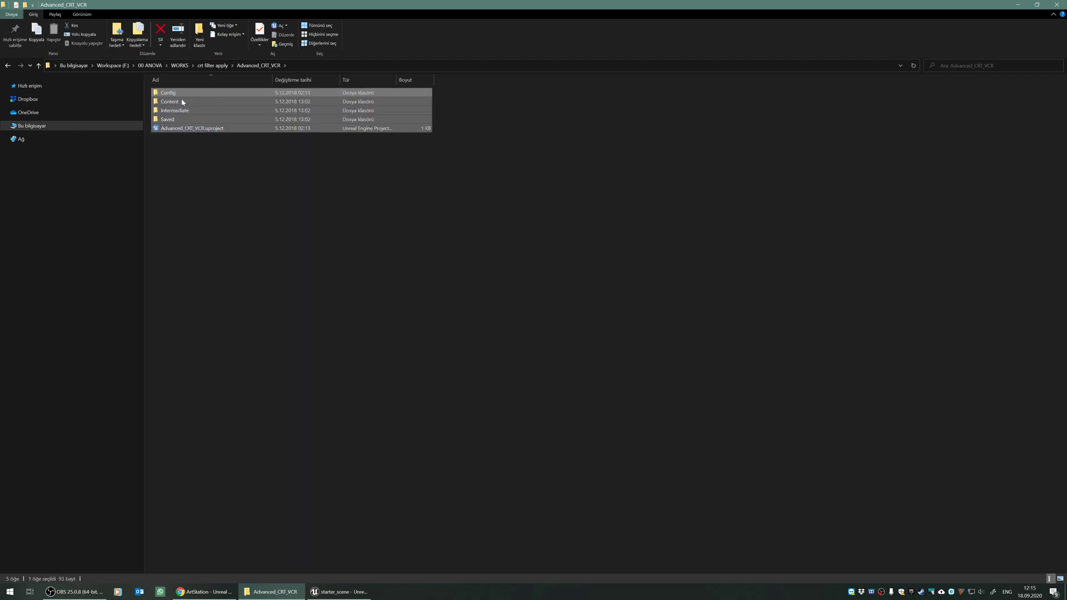
click(268, 170)
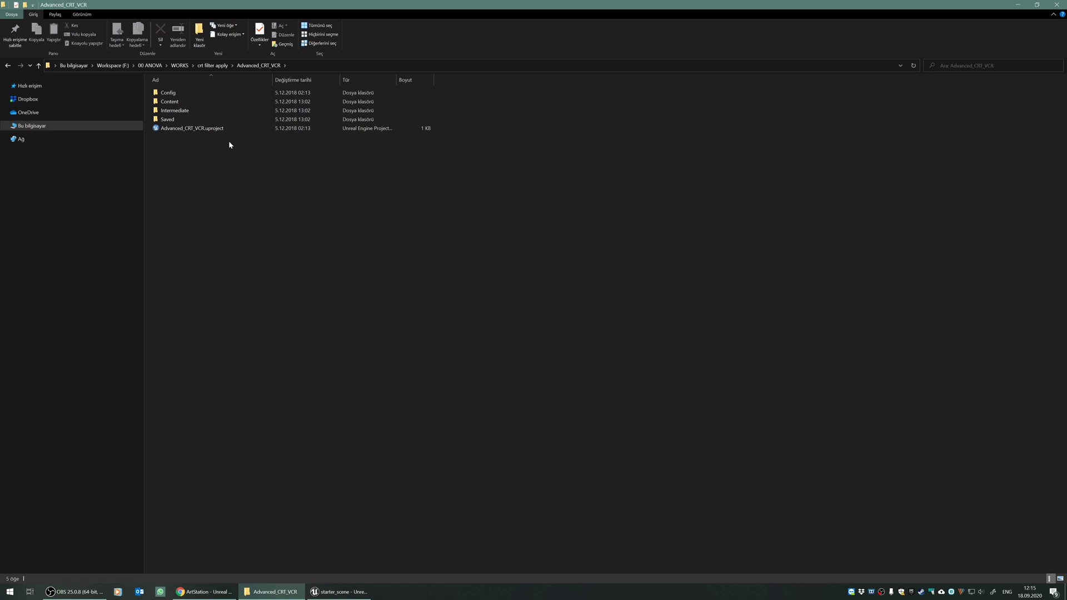
click(209, 132)
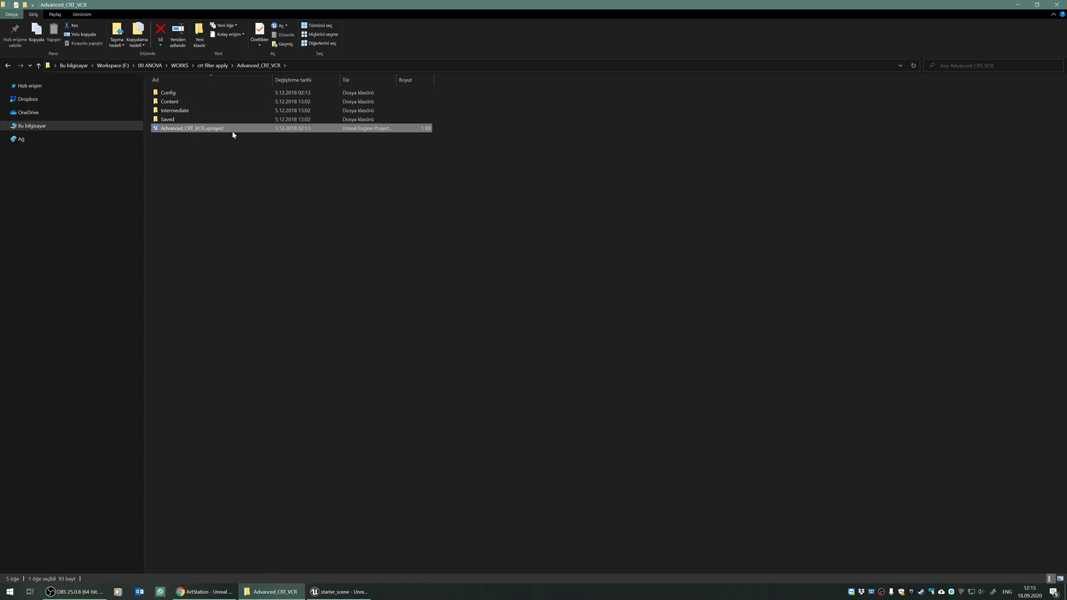
click(240, 155)
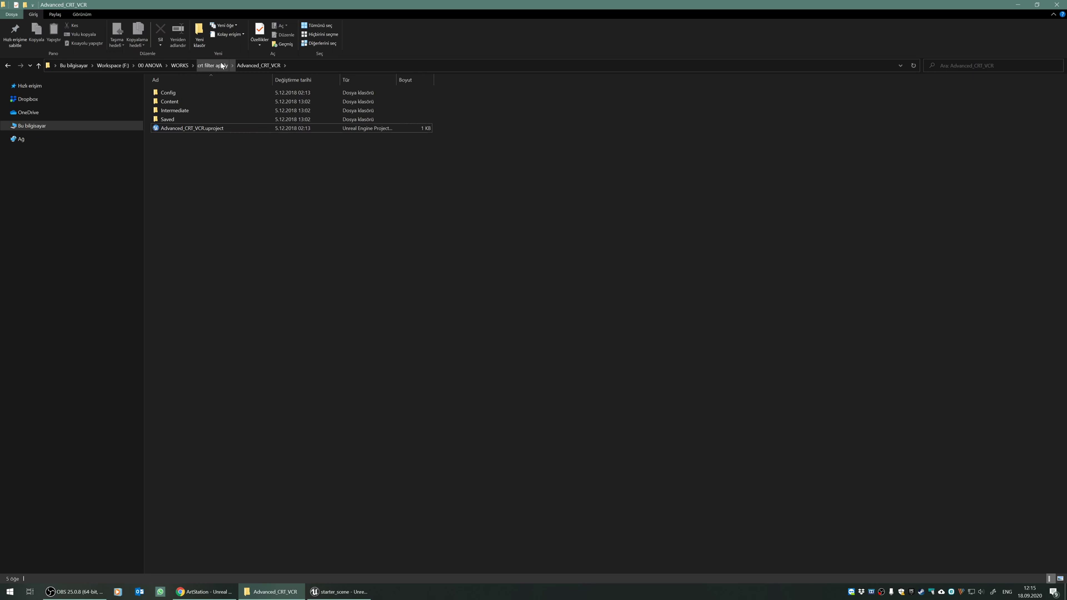
Copy CRT_VCR_Material, NewMap.umap and NewMap_BuiltData.uasset from the Content folder of Advanced_CRT_VCR.
double_click(169, 101)
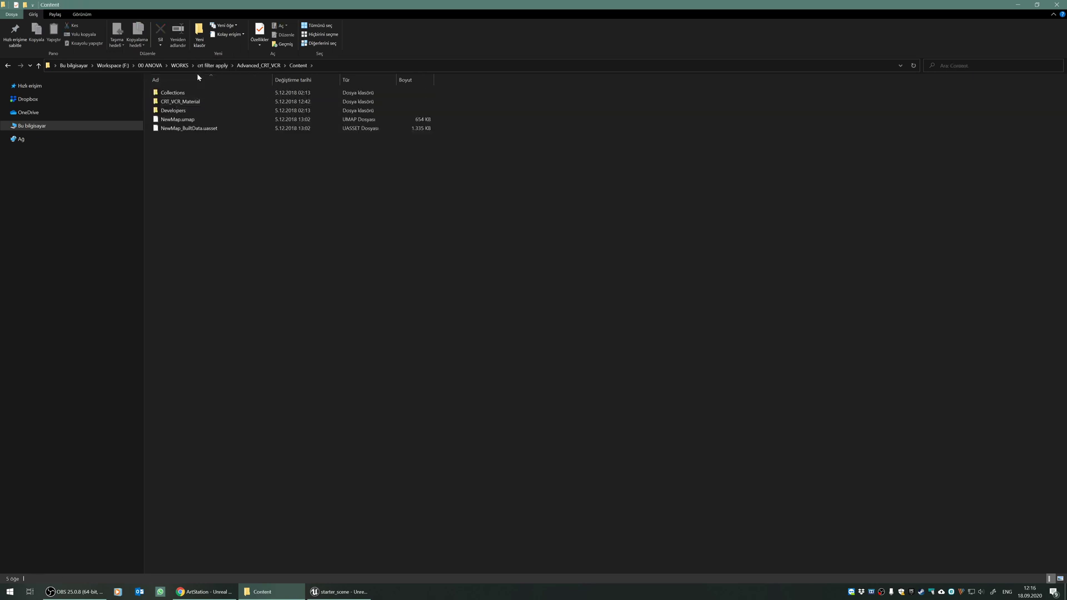
drag(194, 159, 163, 80)
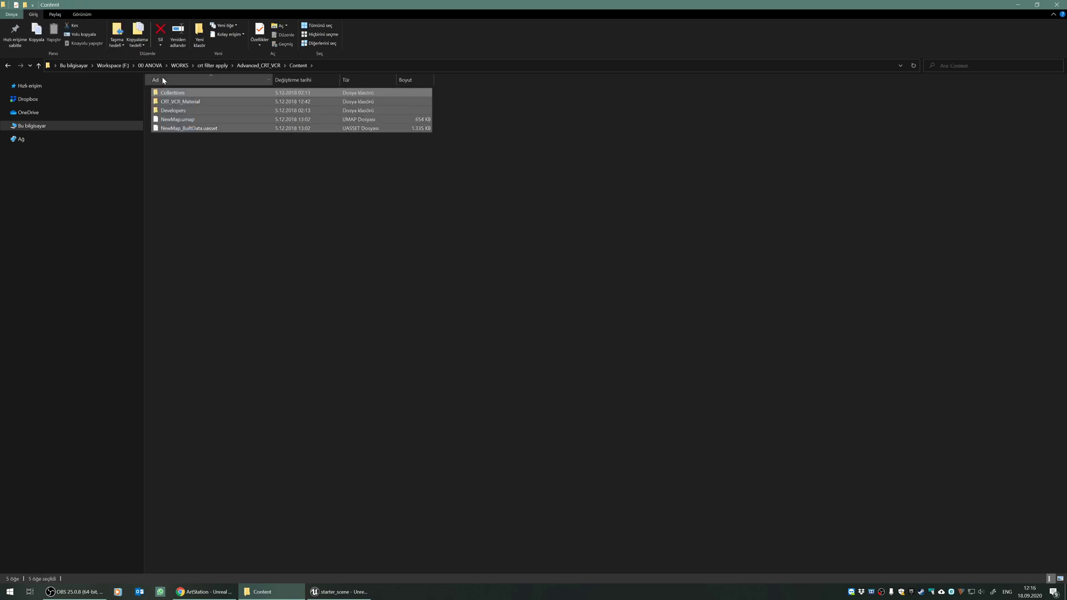
click(190, 103)
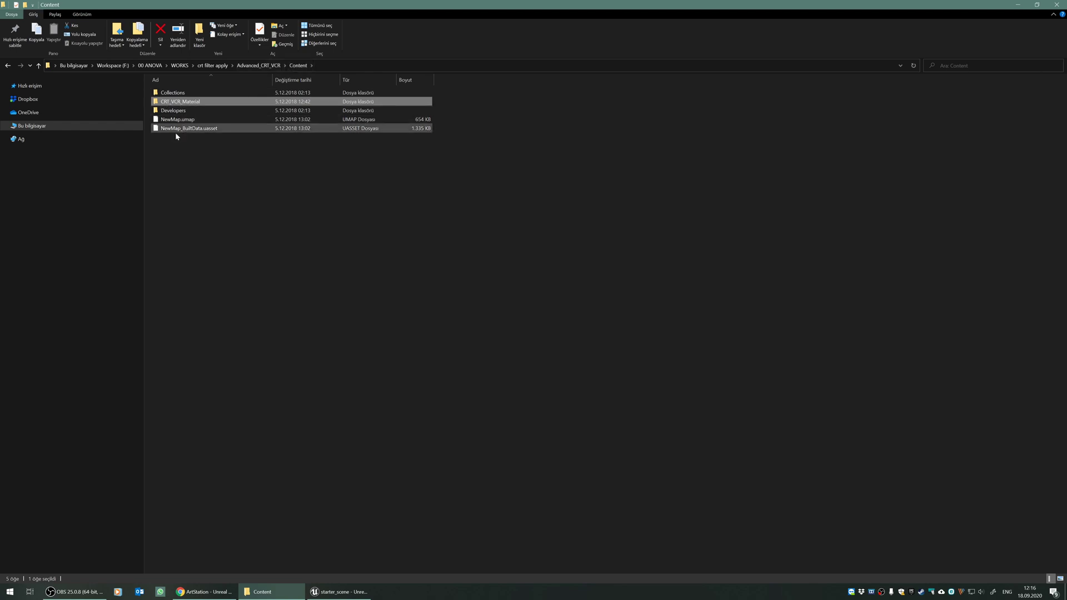
ctrl+drag(177, 143, 169, 121)
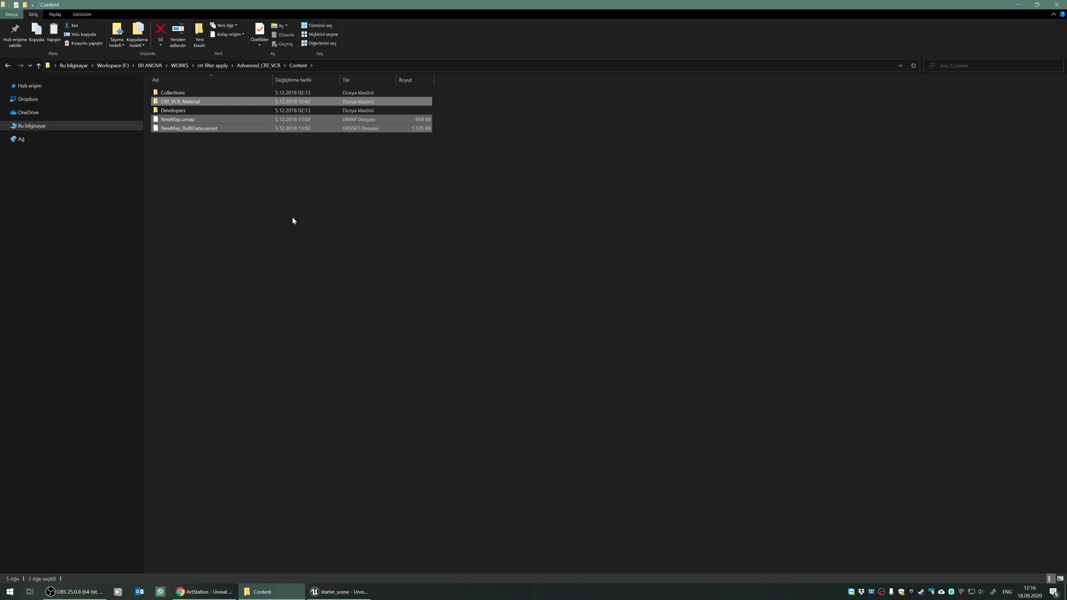
Paste the copied material folder and map files into the Content folder of the starter_scene project.
click(261, 67)
click(220, 66)
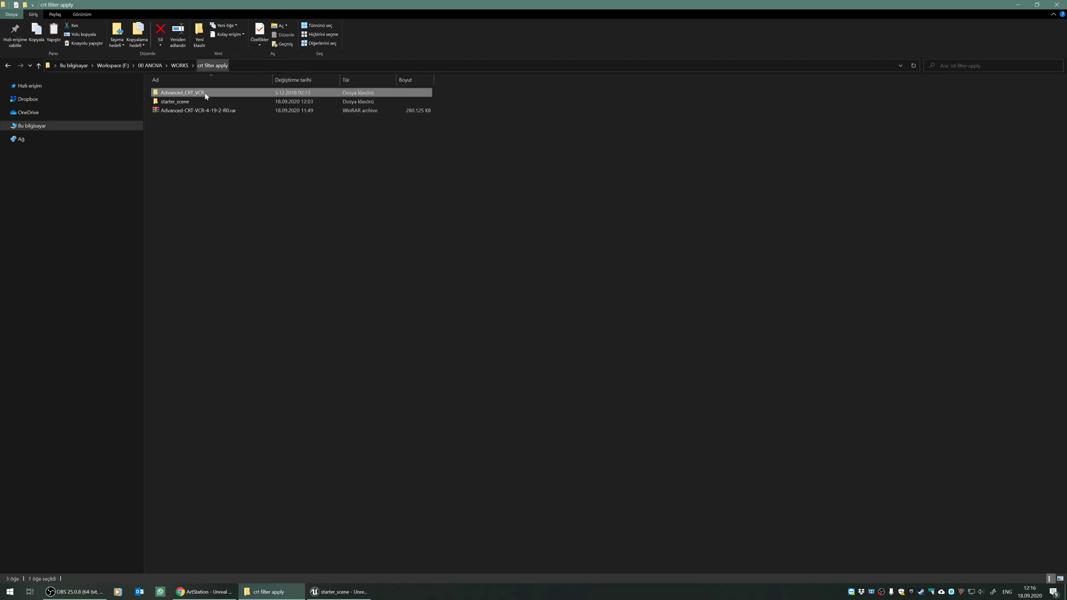
double_click(171, 103)
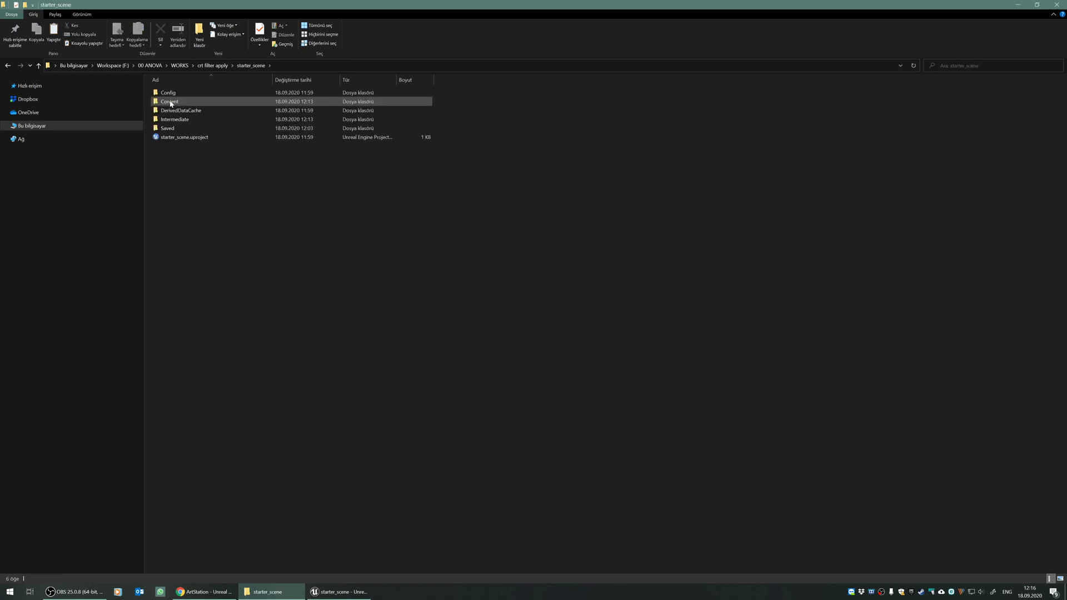
double_click(171, 102)
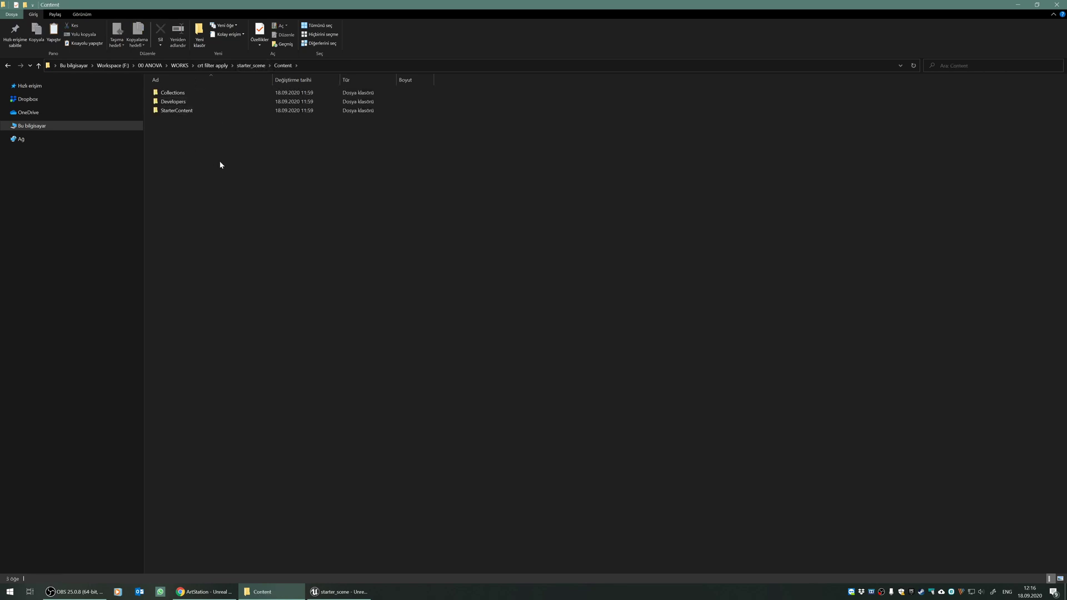
key(ctrl+v)
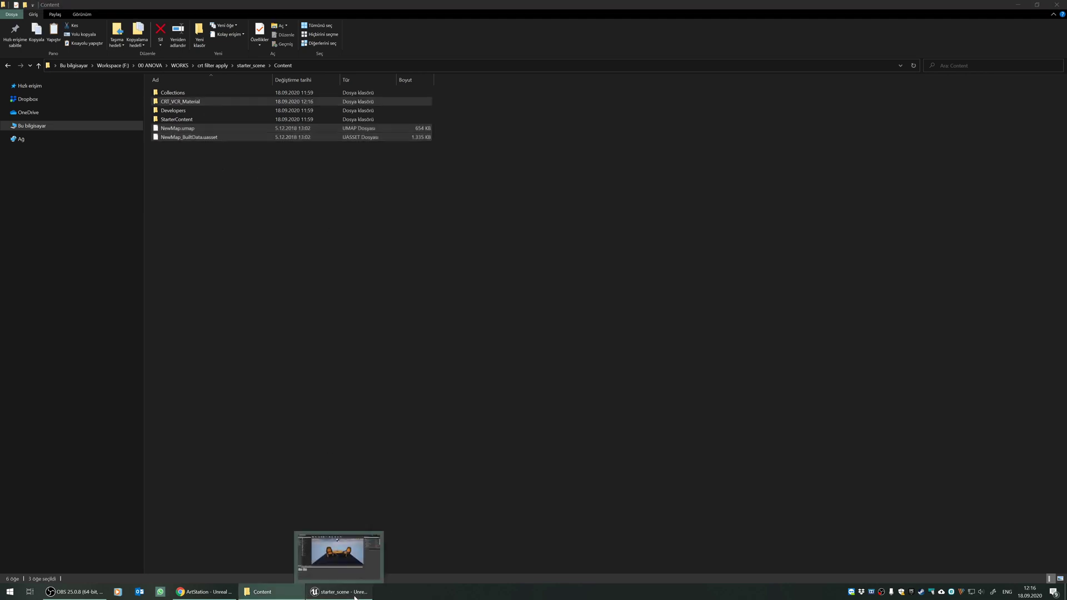
Switch to the Unreal Editor and open the NewMap level from the project content.
click(338, 592)
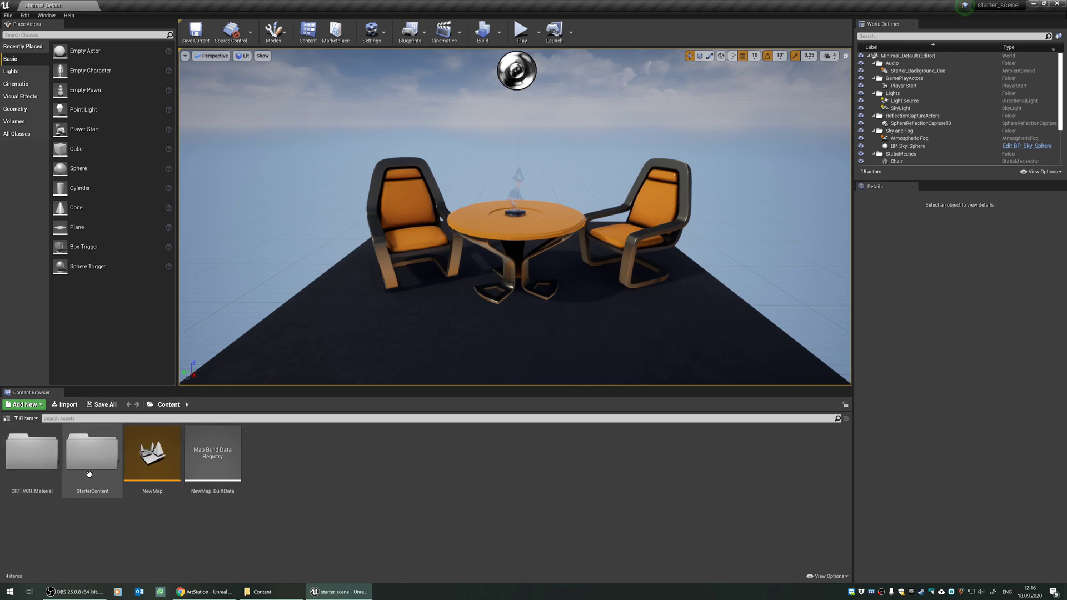
click(32, 470)
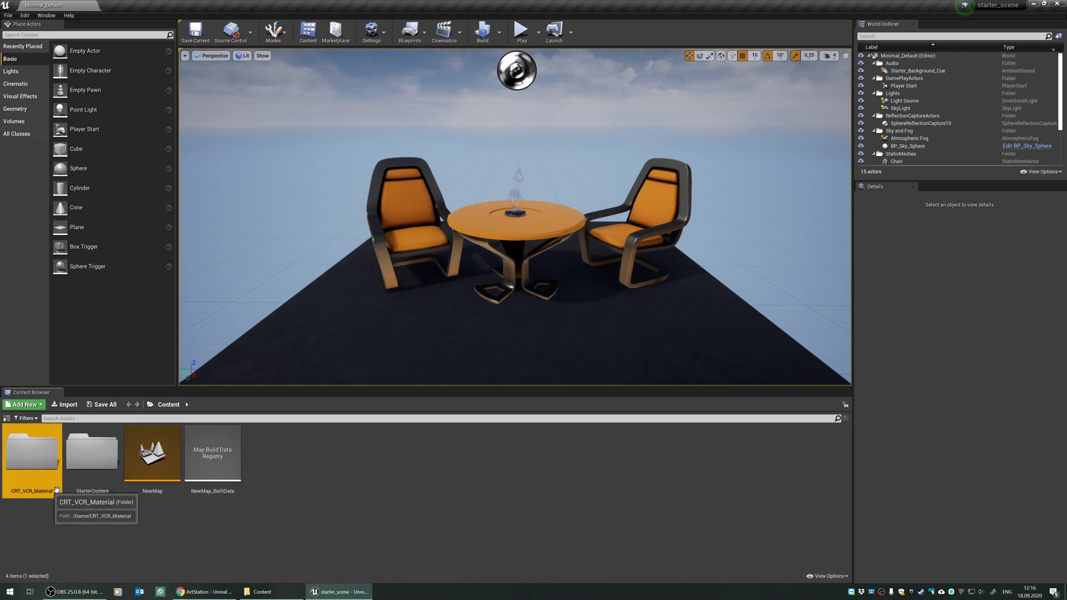
click(167, 464)
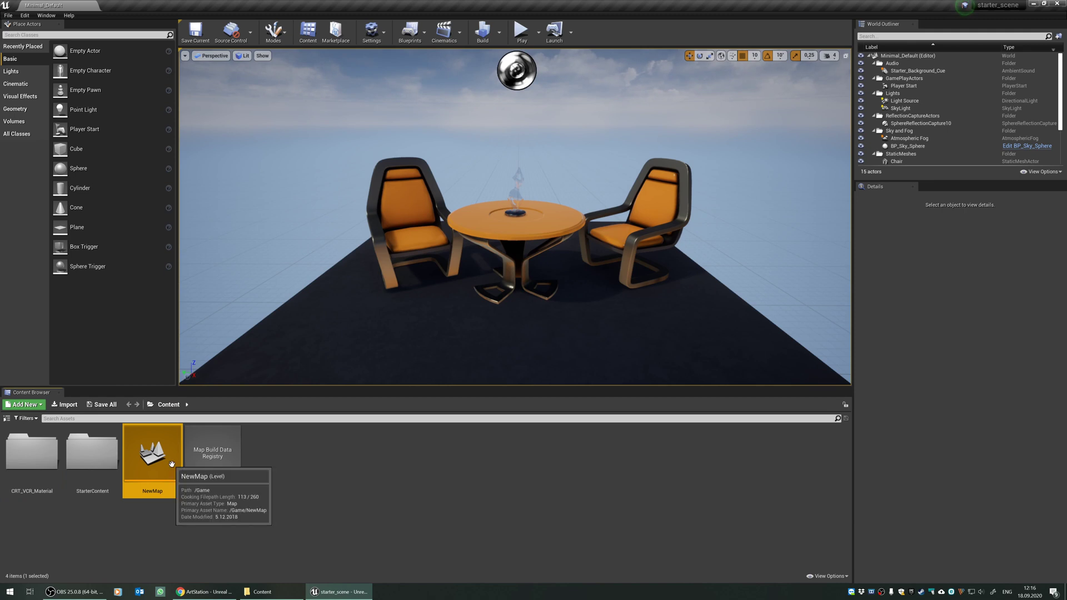
double_click(146, 461)
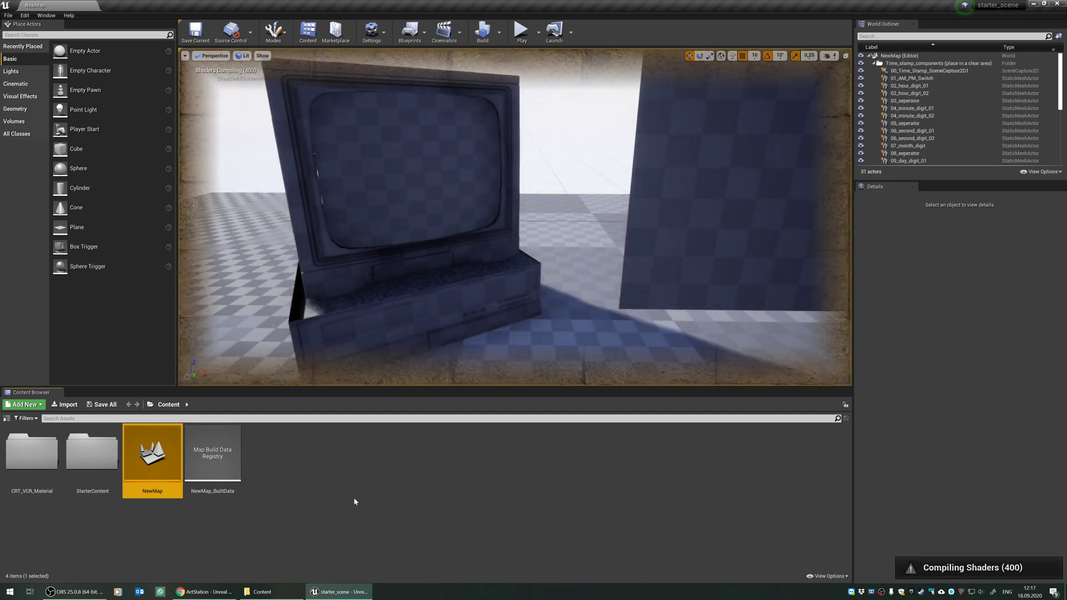
Examine the TV model, the standing panel and the time stamp components in NewMap, including their actor list.
right_drag(525, 274, 628, 279)
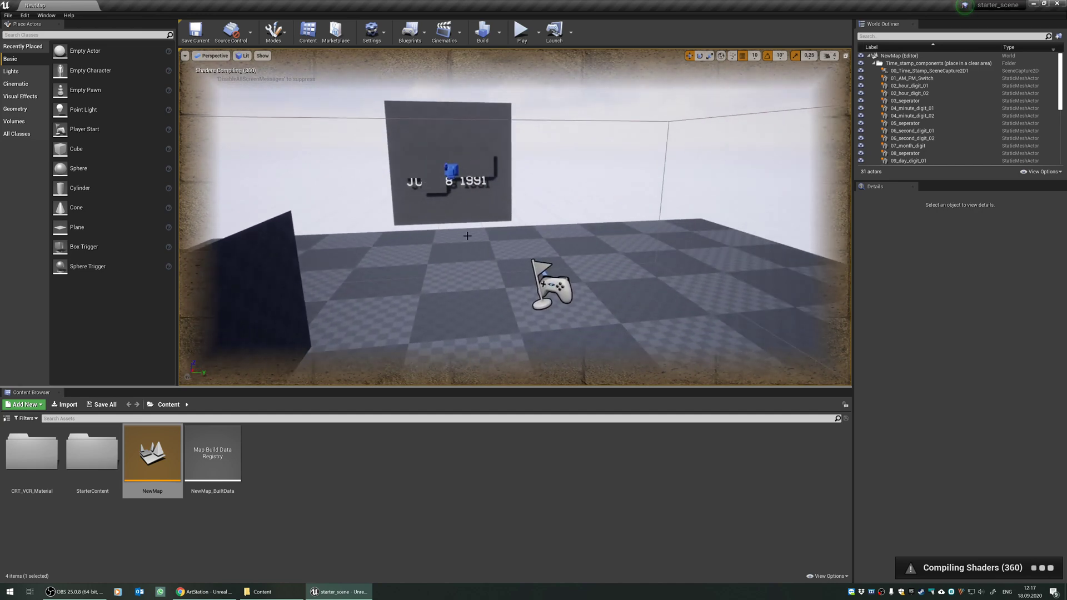
right_drag(466, 235, 333, 258)
right_drag(524, 274, 524, 274)
right_drag(671, 214, 678, 214)
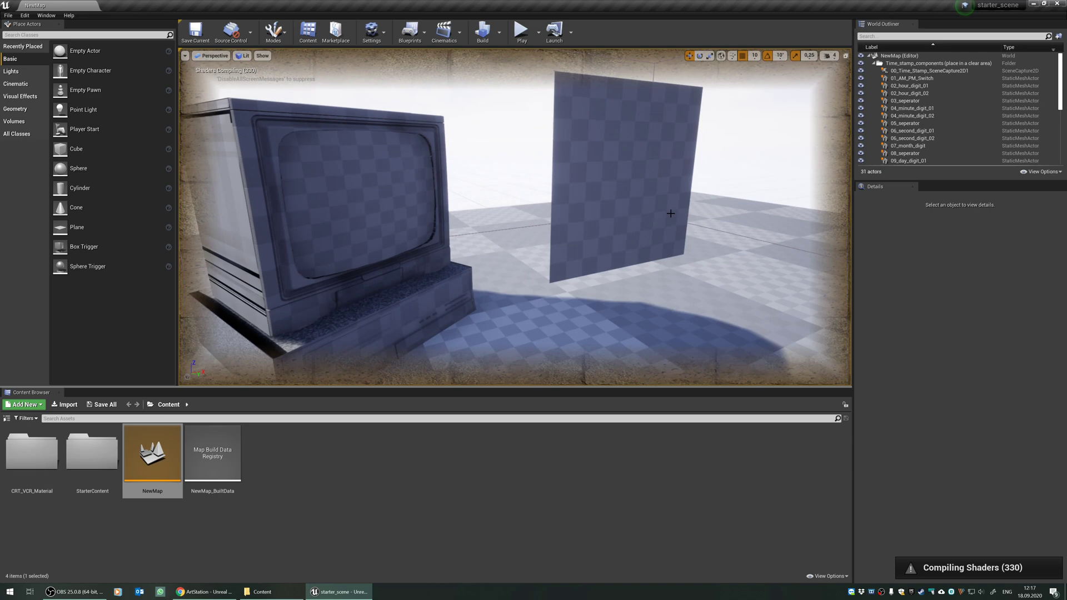
right_drag(547, 219, 778, 219)
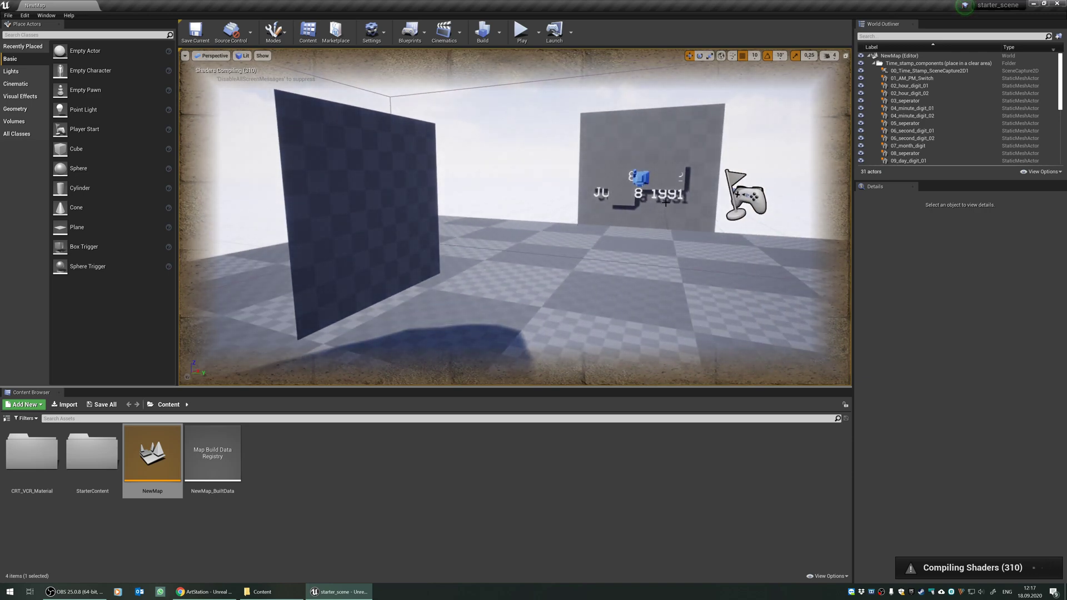
right_drag(548, 218, 547, 218)
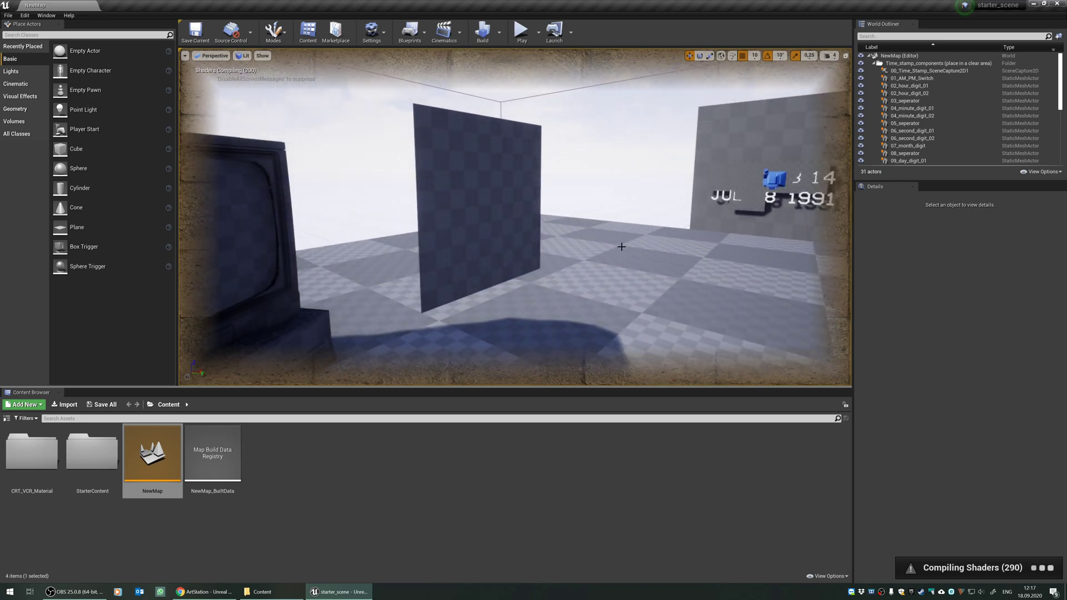
right_drag(614, 245, 614, 245)
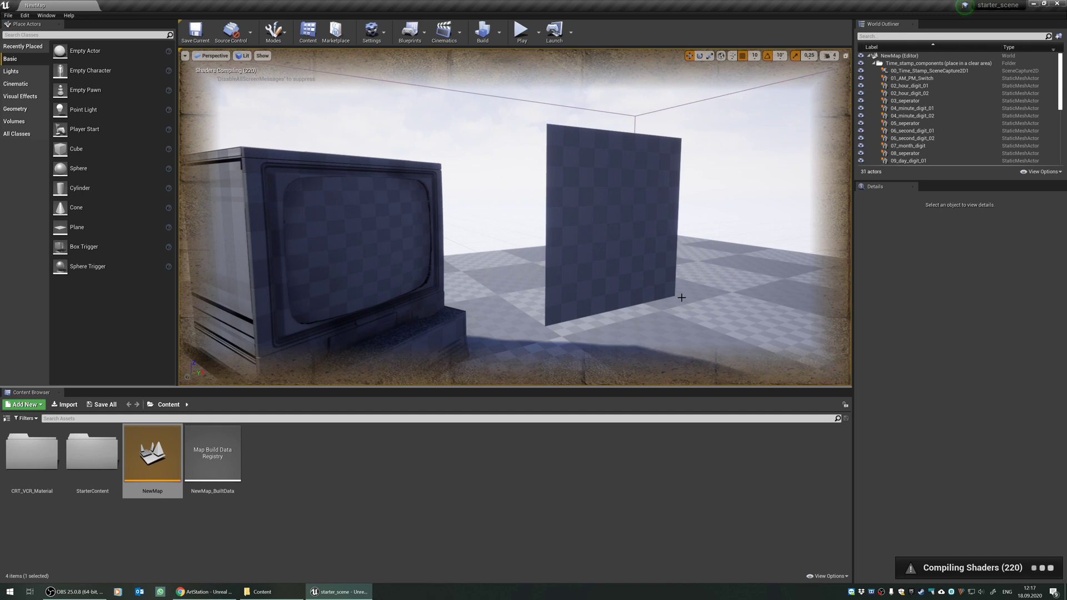
scroll(929, 108, down, 5)
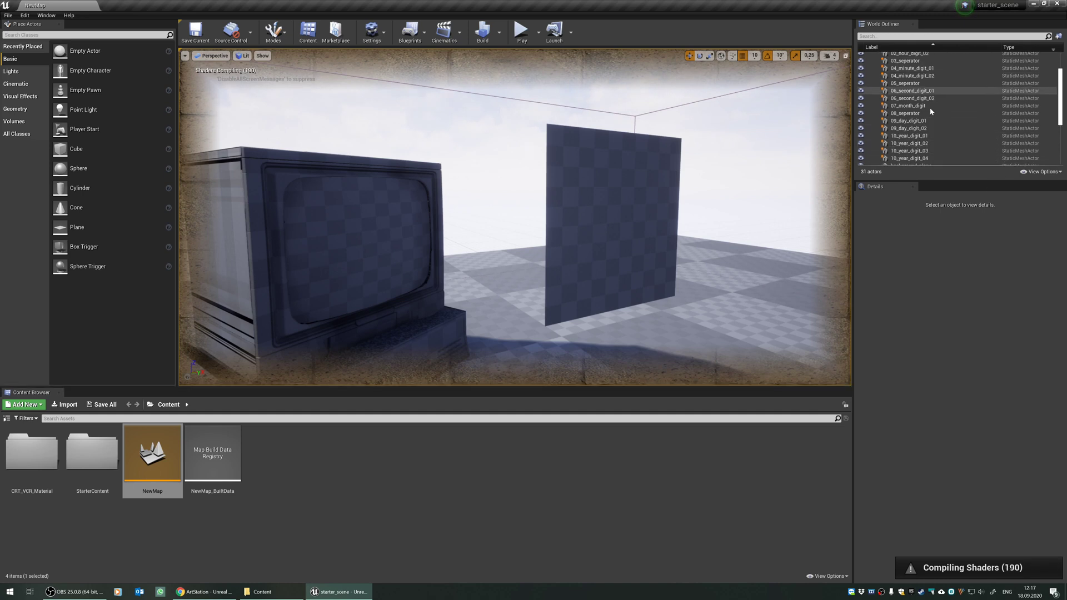
scroll(928, 121, up, 5)
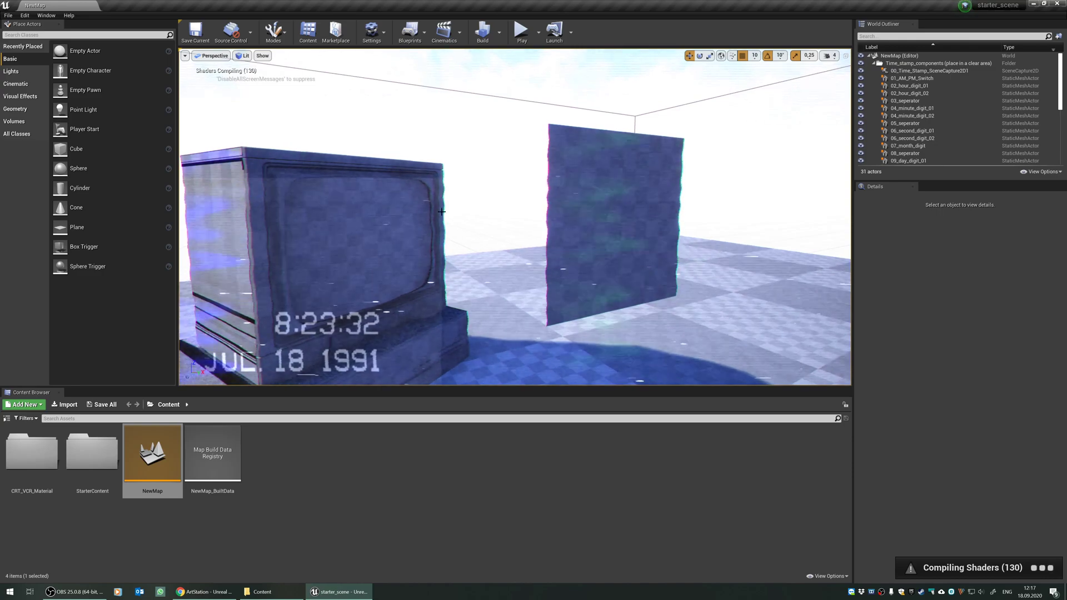
Examine the test pattern on the TV and standing panel, the time stamp wall and the VCR from several angles.
right_drag(448, 200, 486, 201)
drag(486, 169, 435, 217)
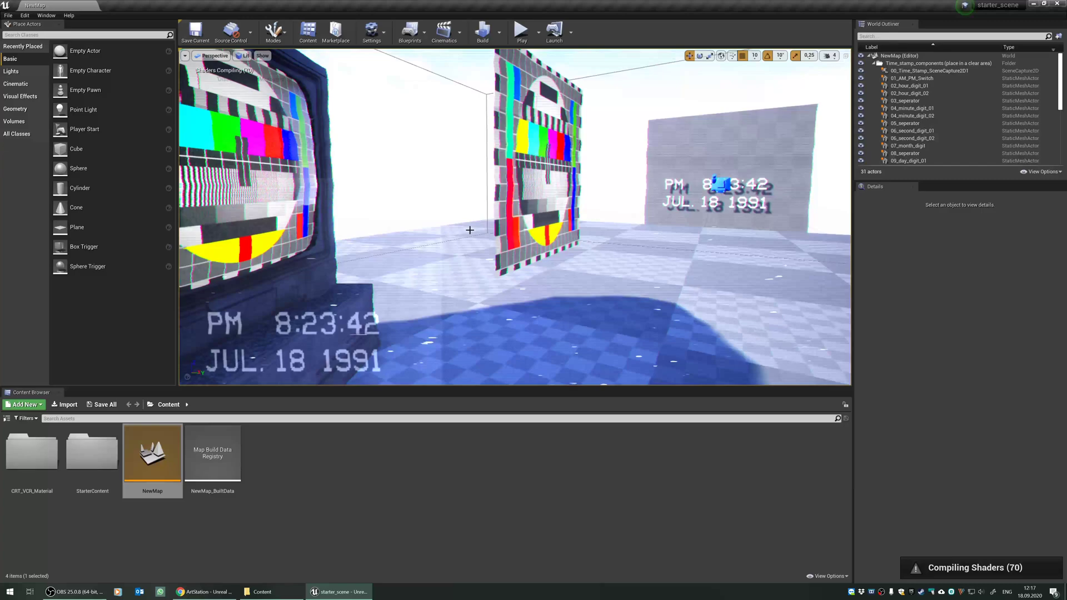
right_drag(470, 230, 436, 237)
key(a)
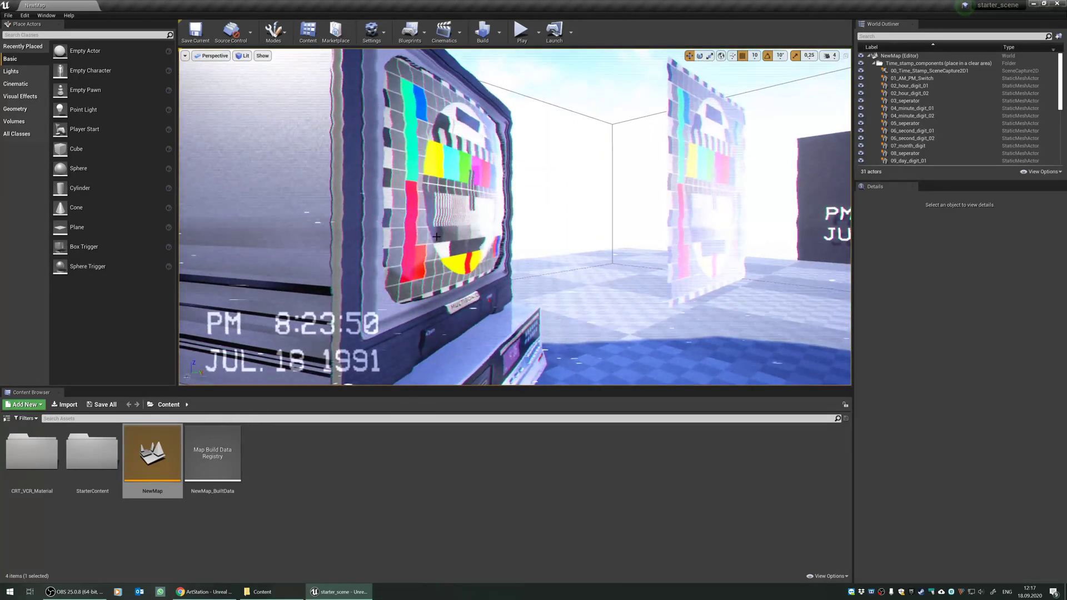
right_drag(436, 237, 300, 260)
key(d)
right_drag(445, 219, 489, 231)
key(q)
key(w)
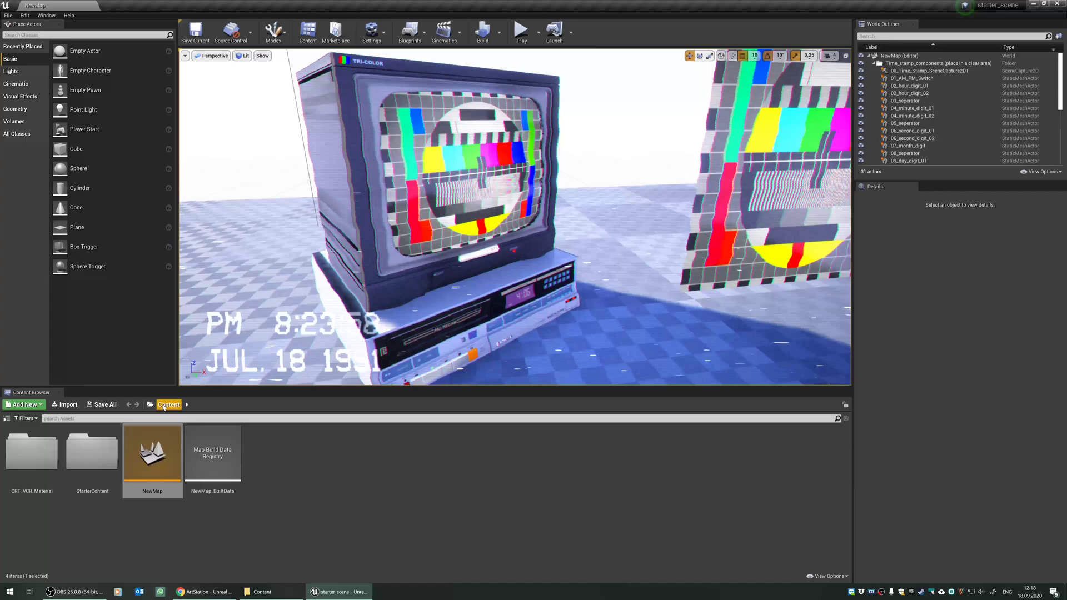
Open the StarterMap level from StarterContent's Maps folder and replace it with the Minimal_Default level.
double_click(92, 451)
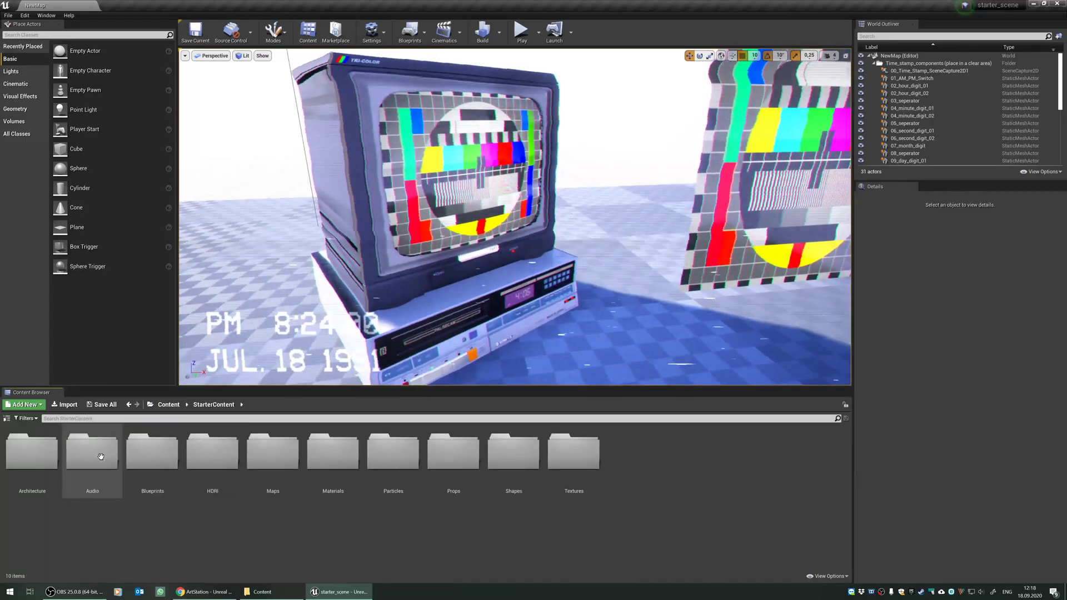
double_click(283, 472)
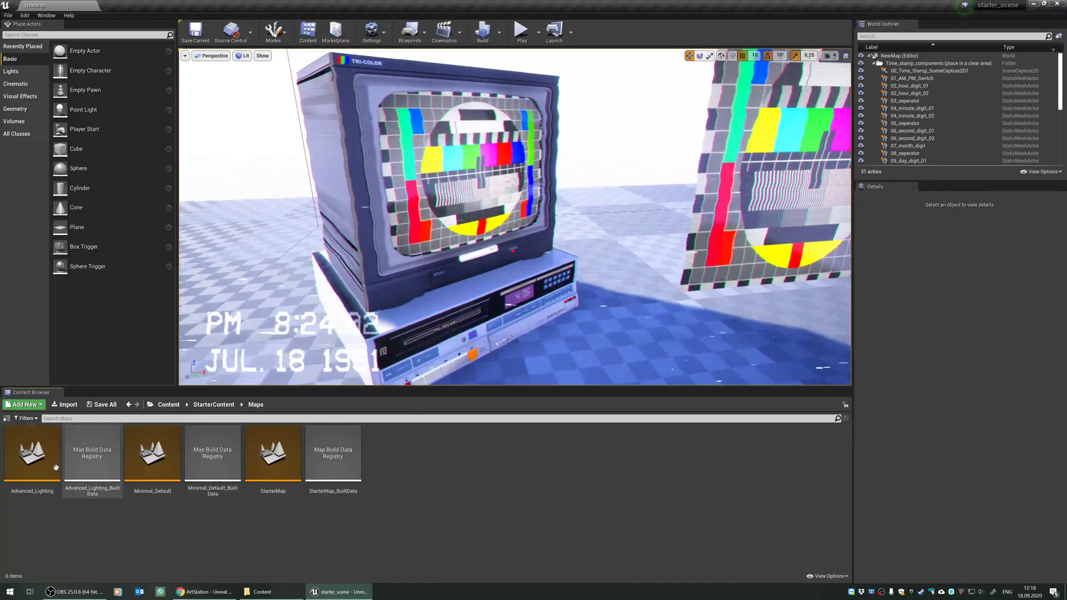
double_click(272, 473)
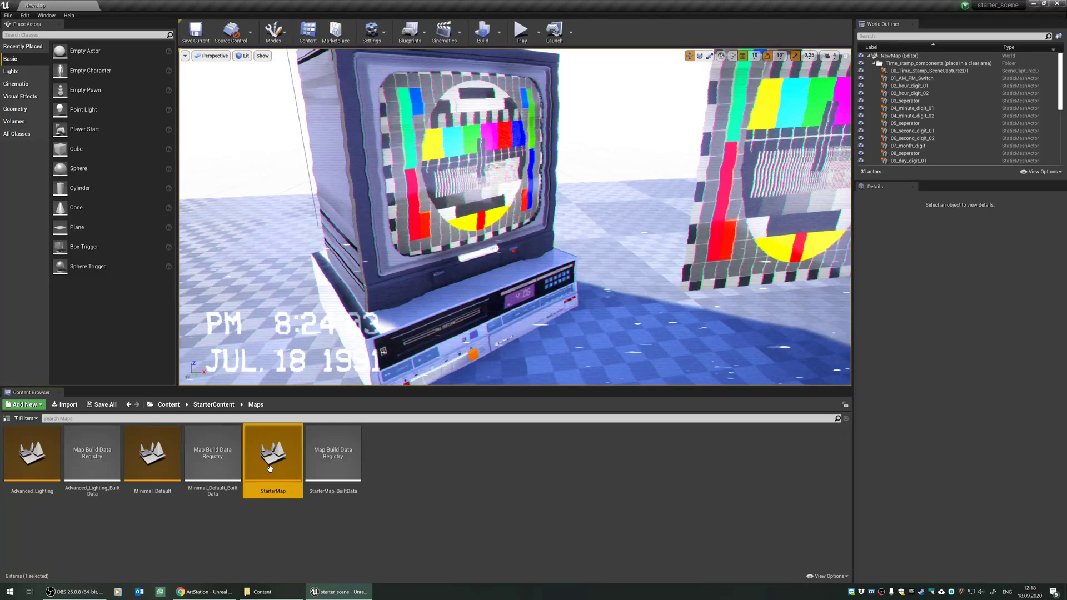
double_click(271, 468)
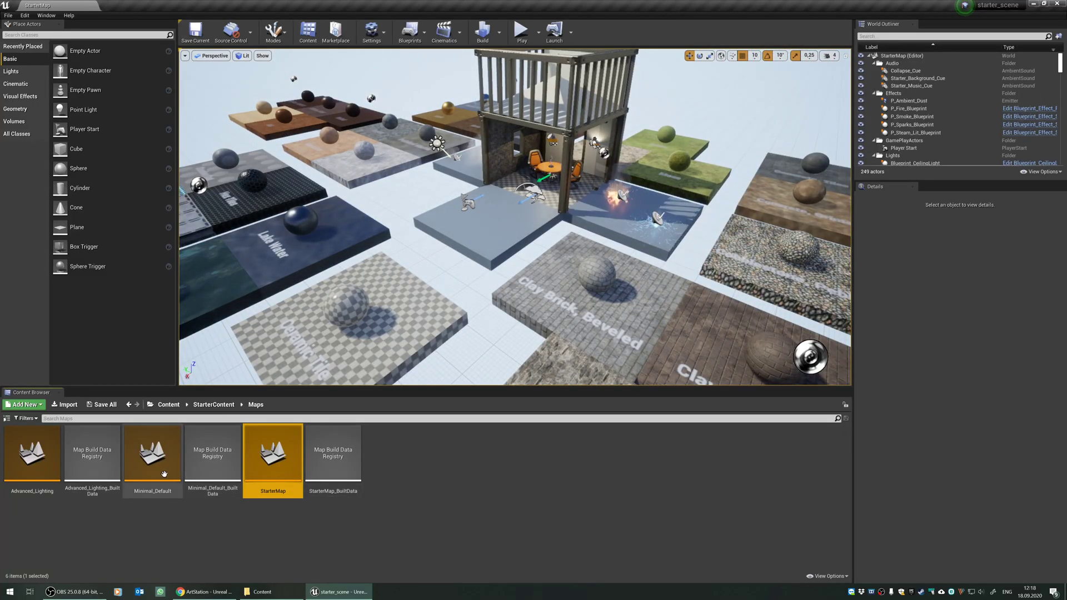
double_click(164, 473)
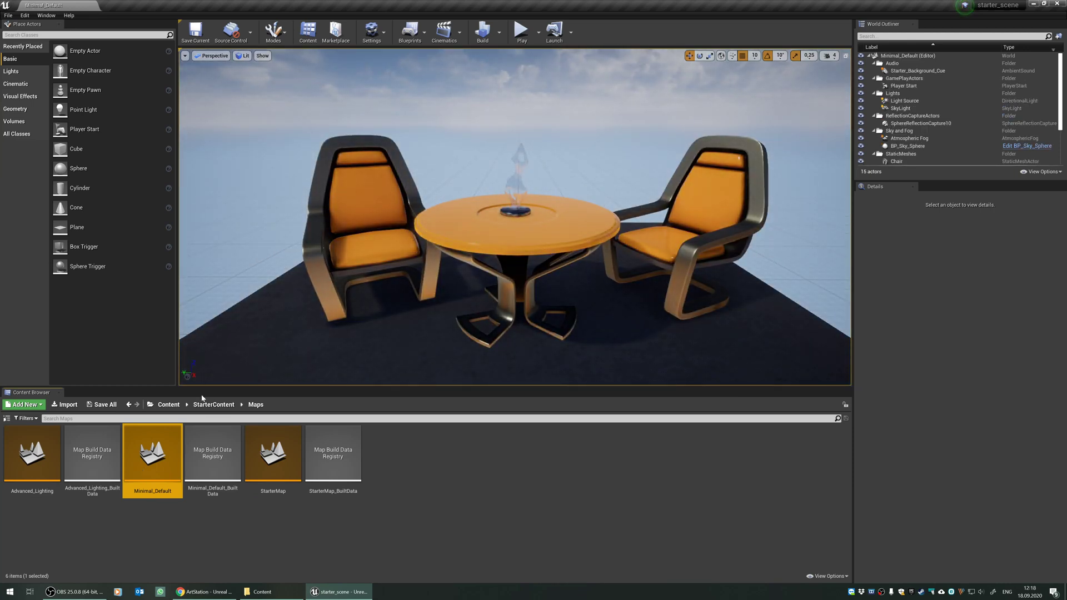
Browse to the Materials folder inside CRT_VCR_Material in the project content.
click(170, 409)
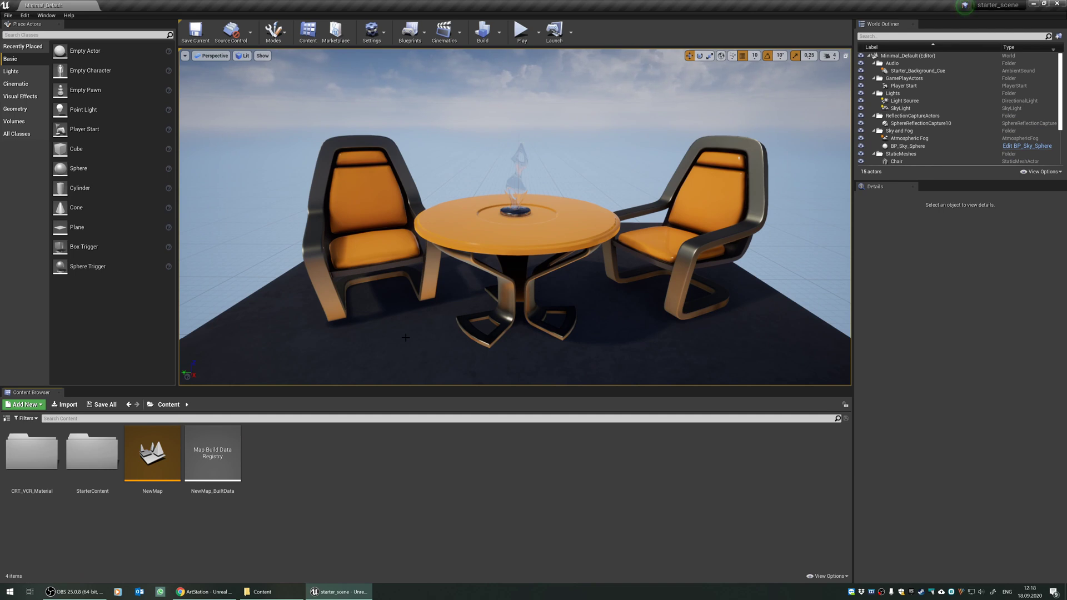
double_click(44, 465)
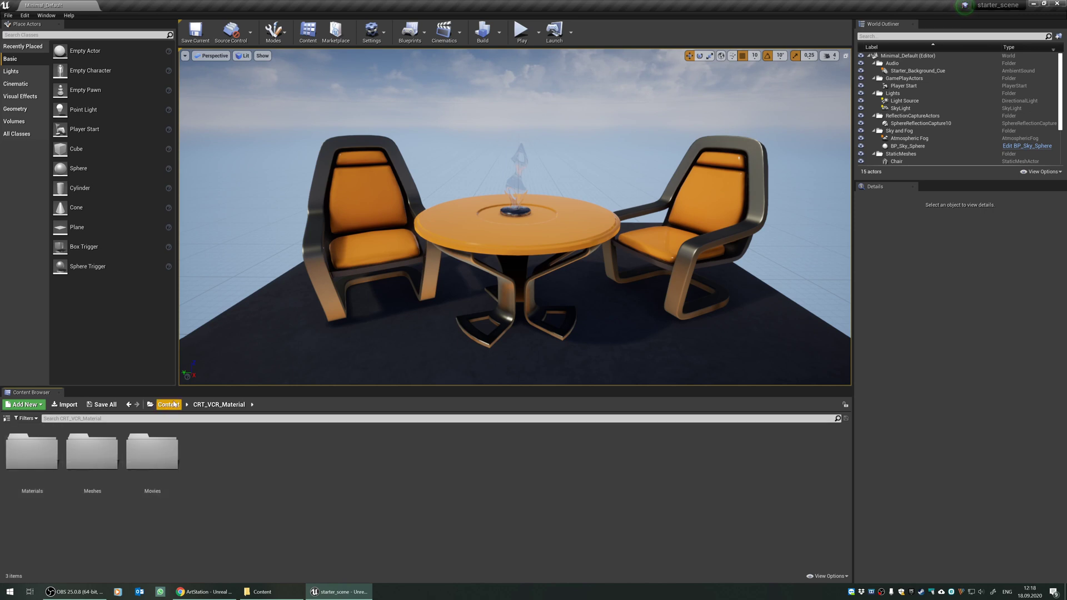
click(169, 406)
double_click(41, 466)
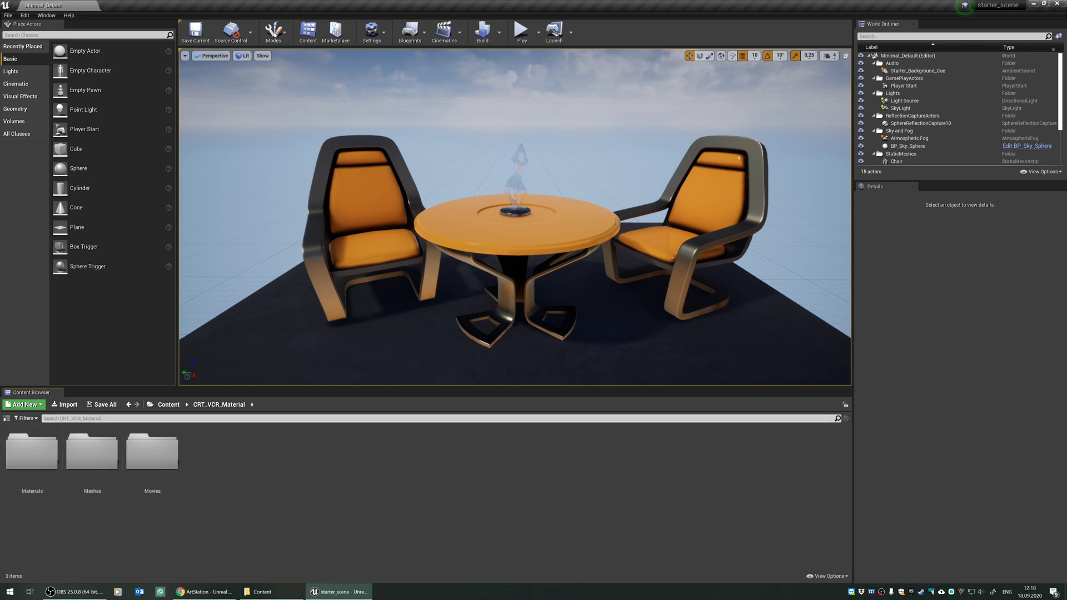
double_click(39, 469)
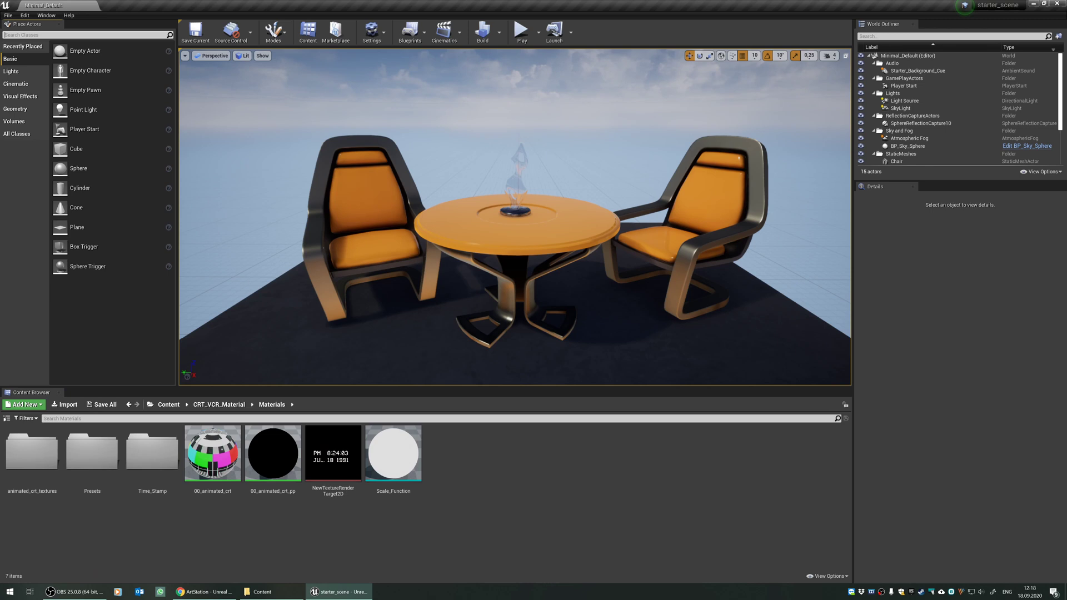
Find the Post Process Volume among the placeable actors and place one in the Minimal_Default level.
text(po)
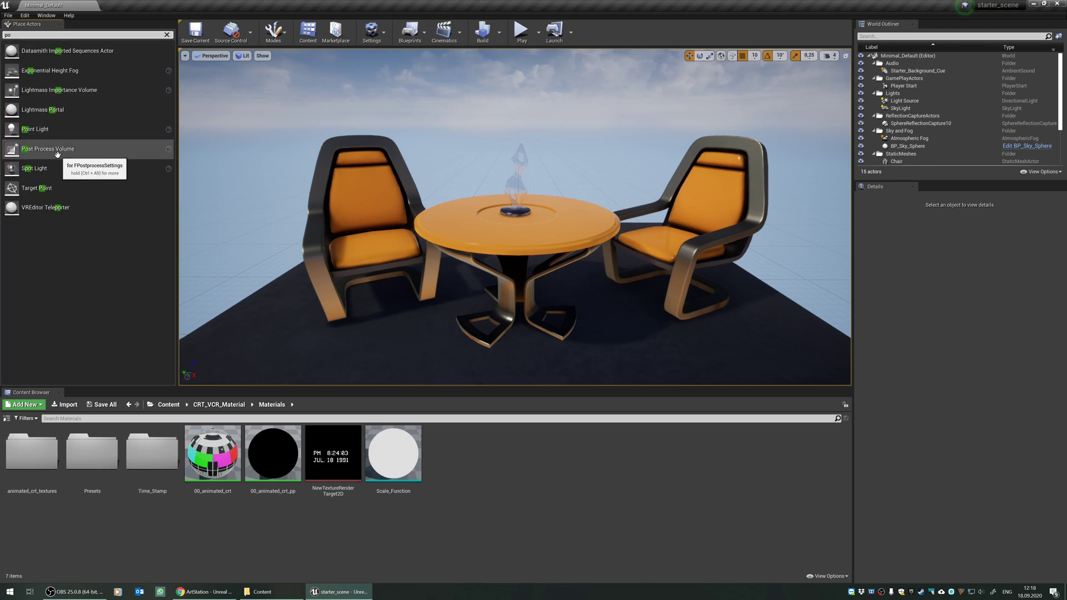
drag(56, 149, 525, 247)
scroll(448, 151, down, 8)
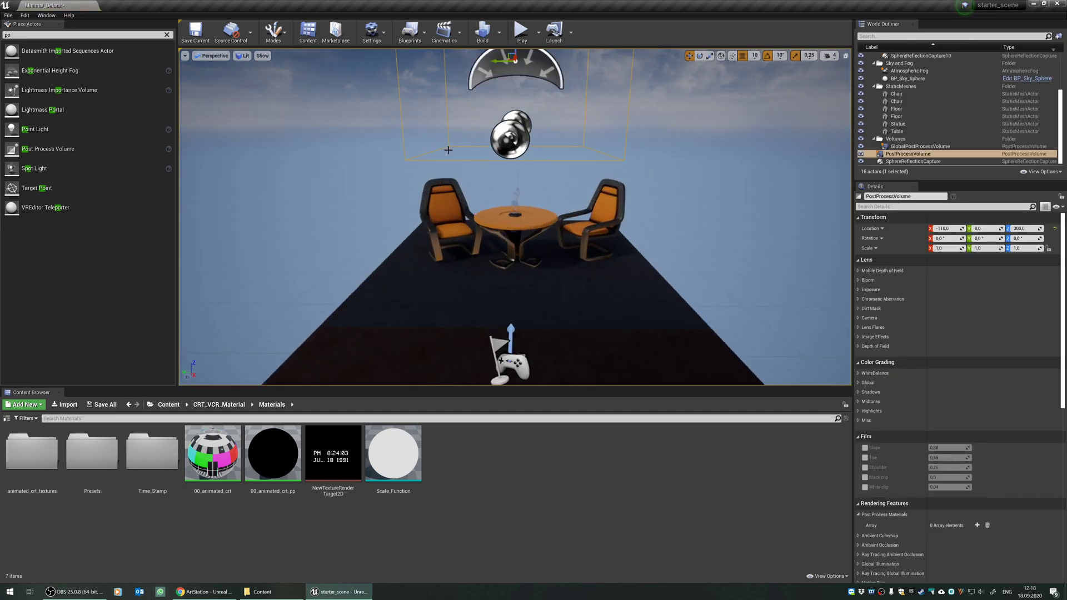
Move the new post process volume along X and lower it so it encloses the table and chairs.
click(488, 150)
scroll(487, 150, down, 5)
middle_drag(488, 150, 363, 150)
click(344, 191)
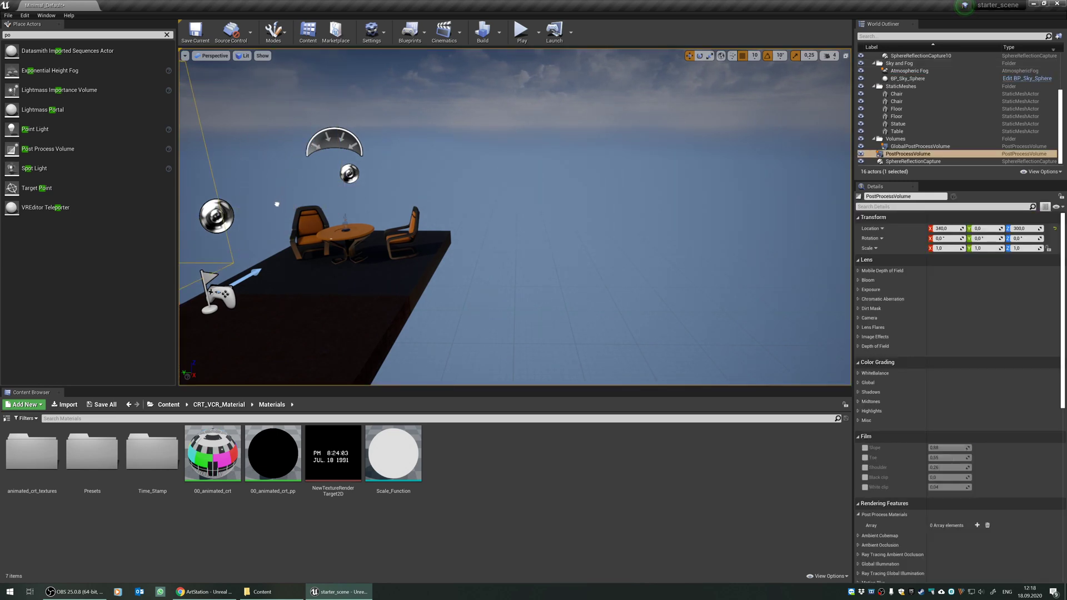
drag(310, 161, 275, 225)
middle_drag(295, 225, 291, 236)
key(w)
right_drag(291, 237, 444, 257)
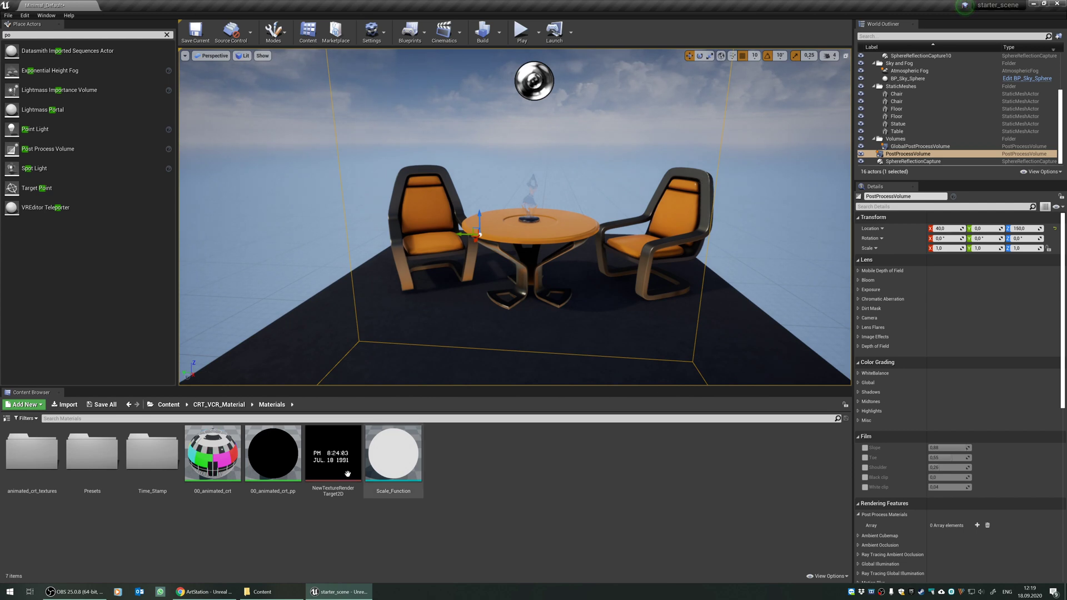
Filter the post process volume's details for "materia" to locate its material settings, and clear the filter.
scroll(922, 418, down, 3)
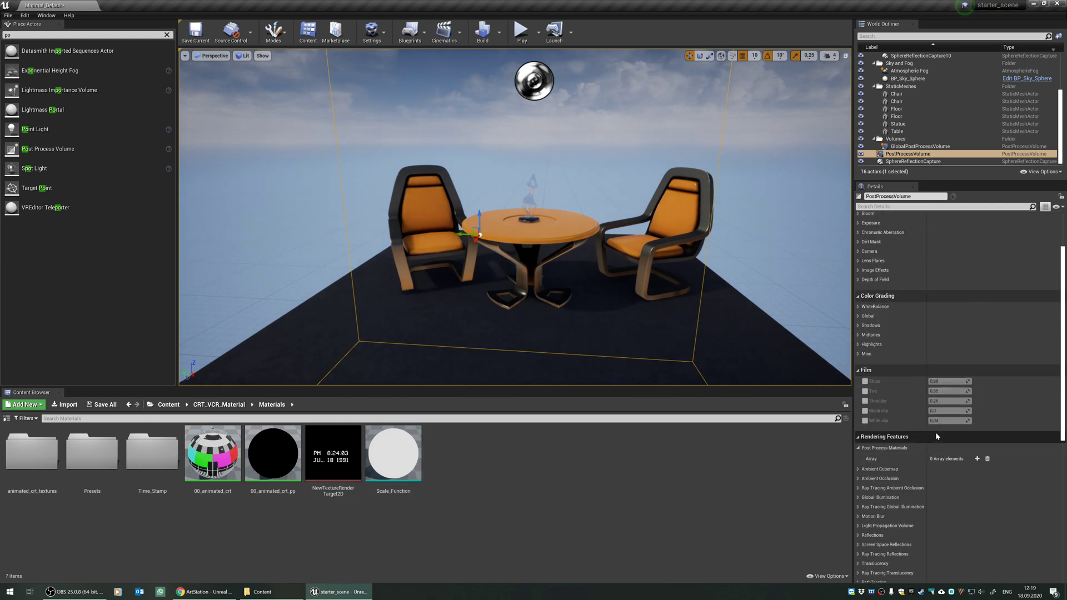
scroll(935, 422, up, 3)
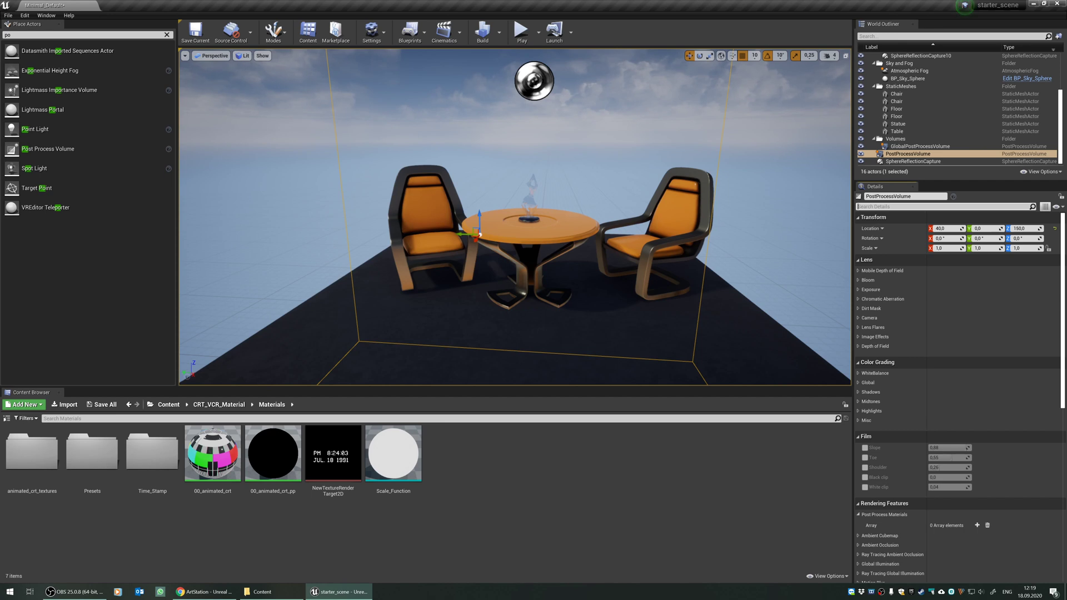
click(945, 206)
text(materia)
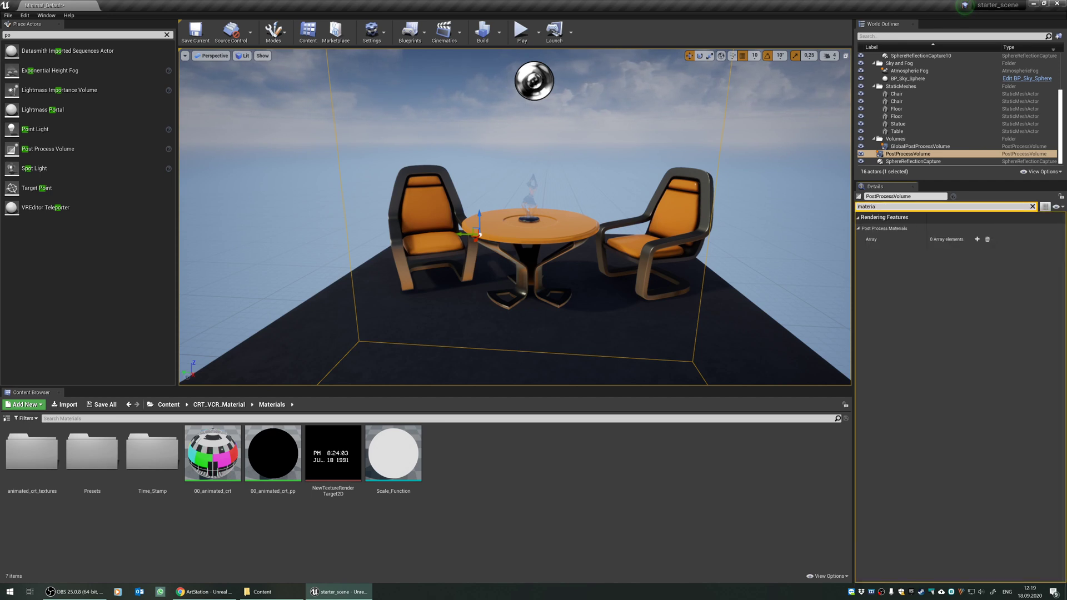
click(1032, 206)
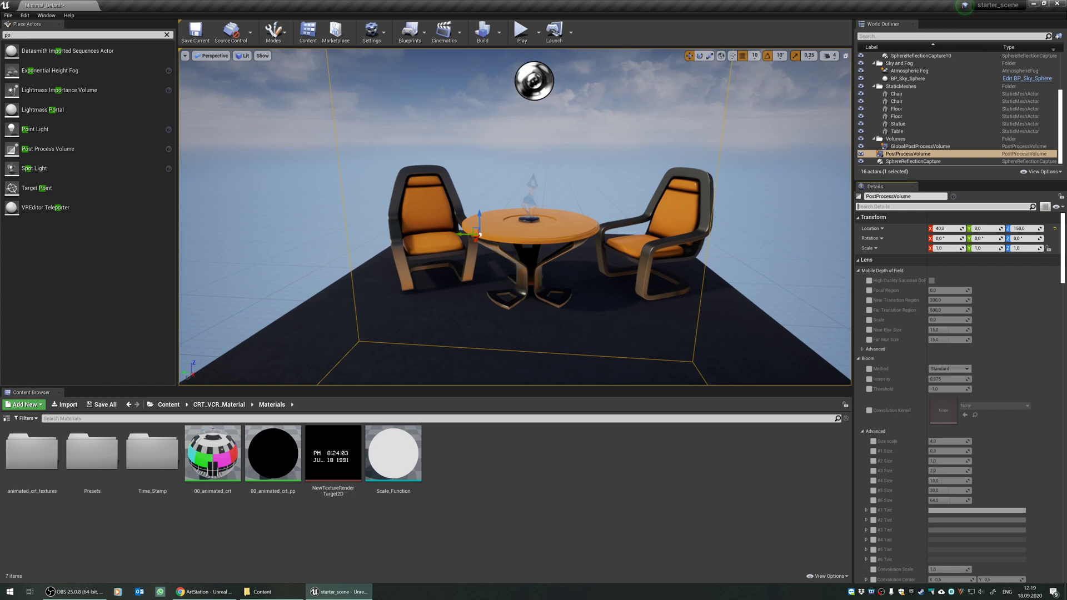
Add an element of type Asset reference to the volume's Post Process Materials array under Rendering Features.
scroll(938, 341, down, 10)
scroll(918, 417, down, 2)
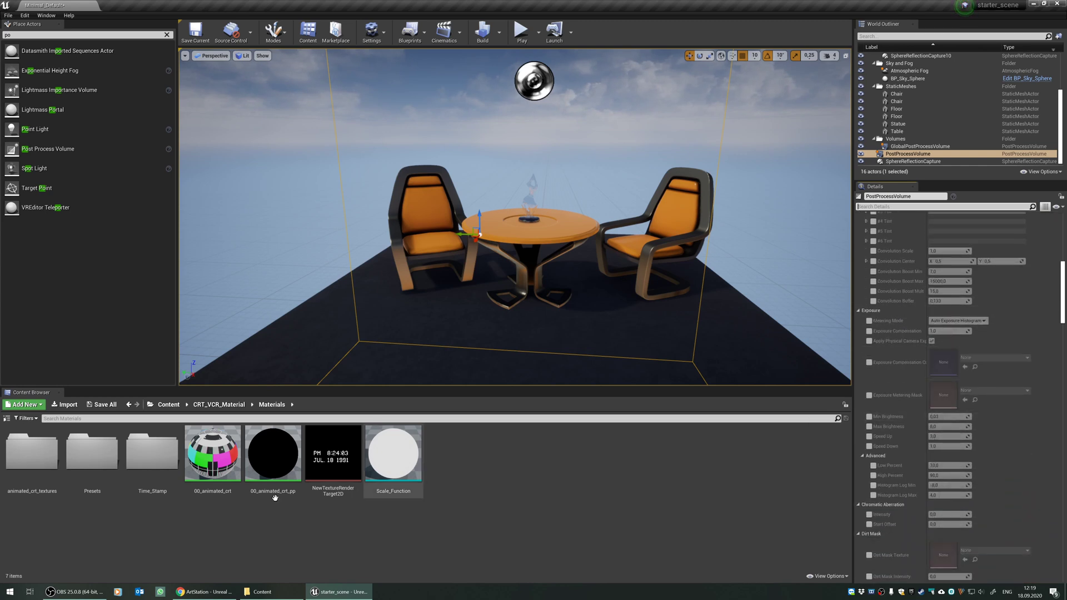
scroll(989, 432, up, 4)
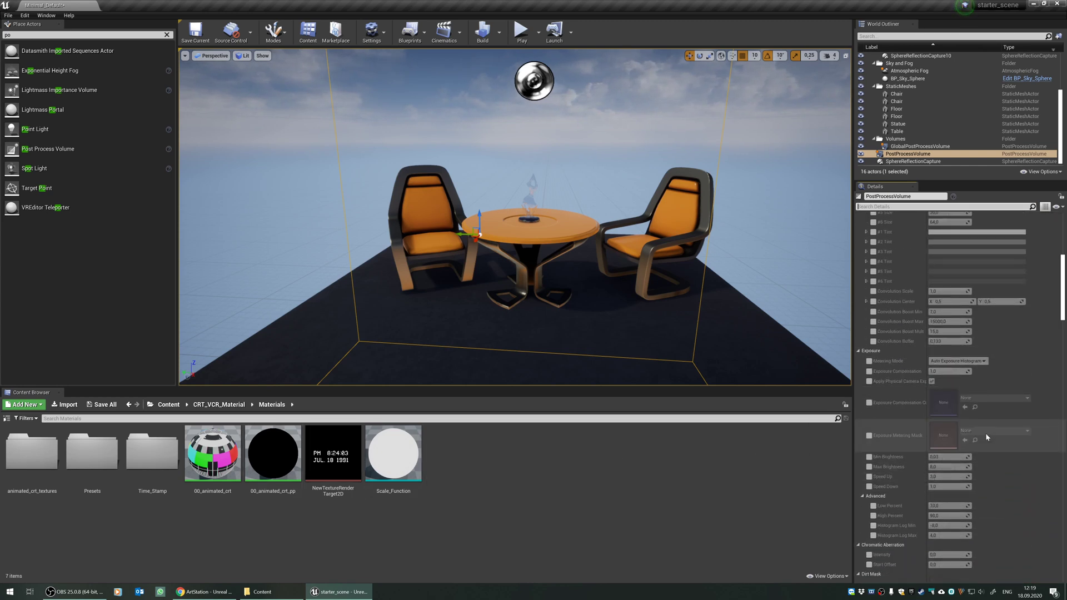
scroll(985, 437, up, 5)
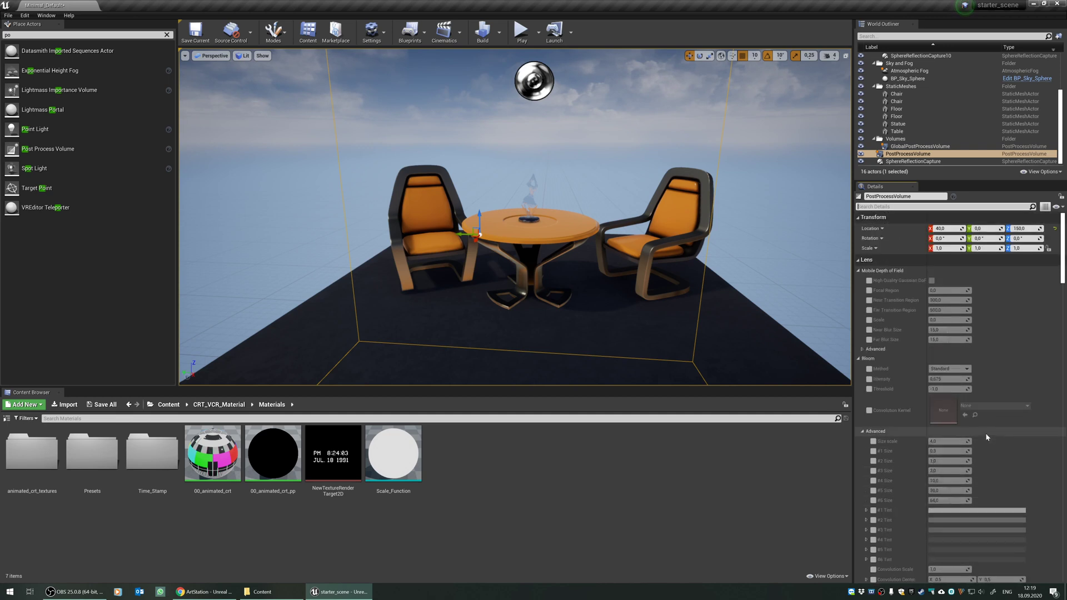
scroll(958, 442, down, 15)
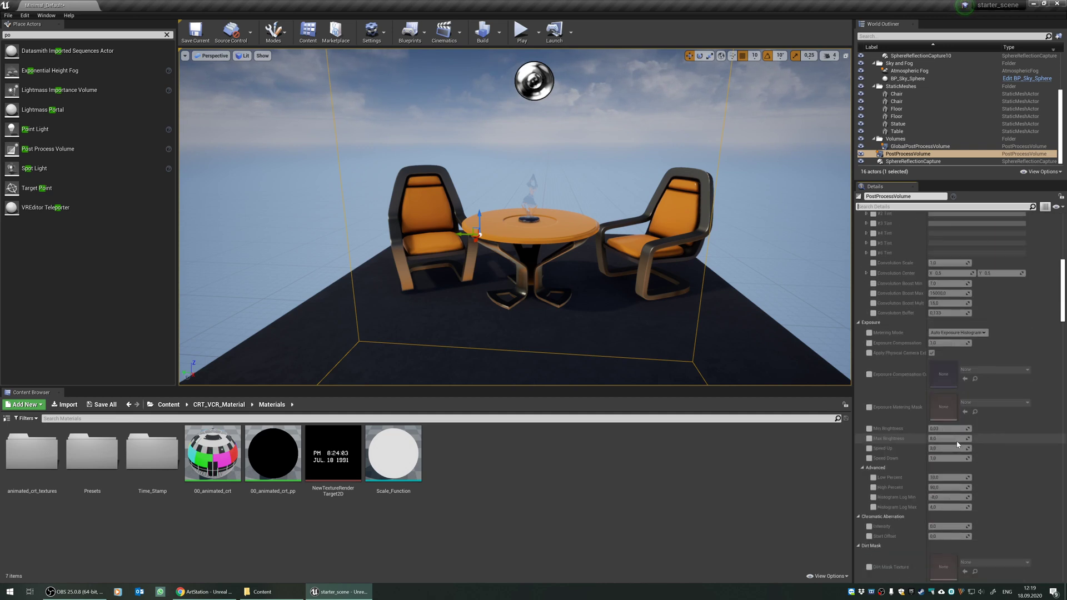
scroll(956, 444, down, 20)
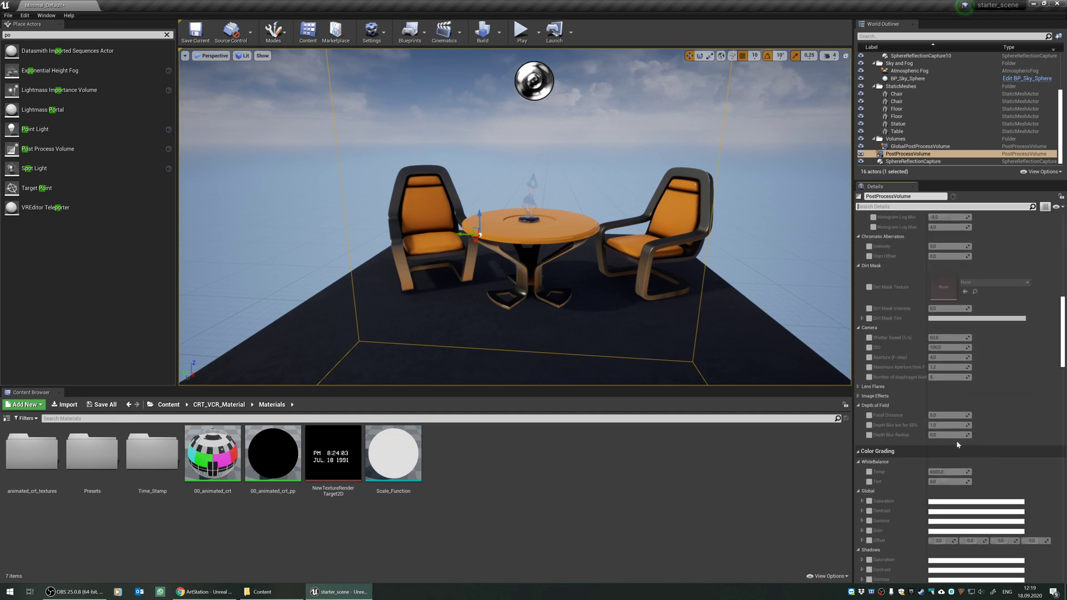
scroll(956, 441, down, 5)
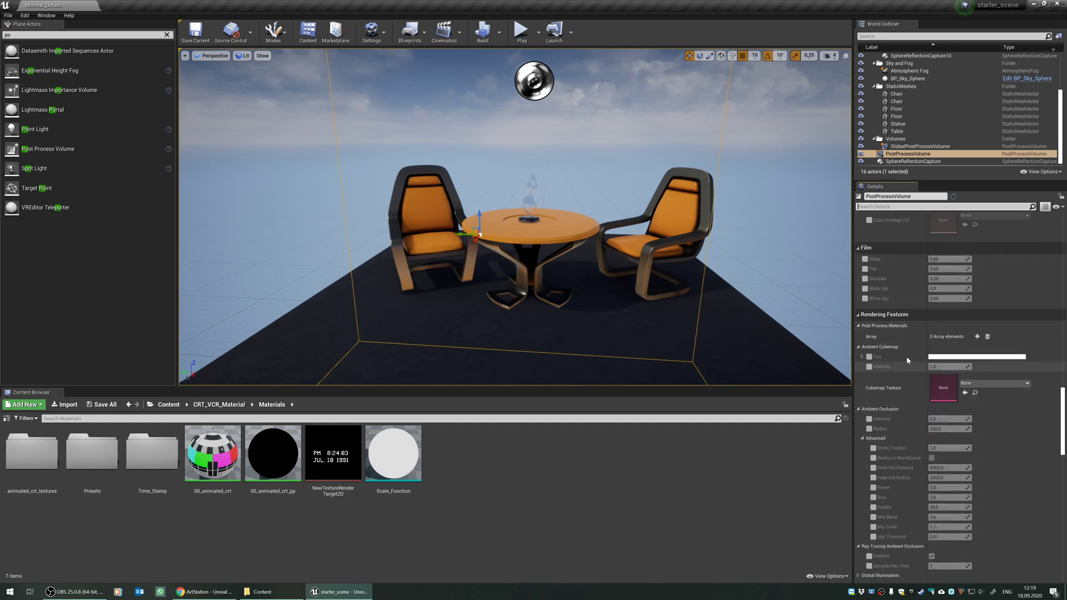
click(977, 336)
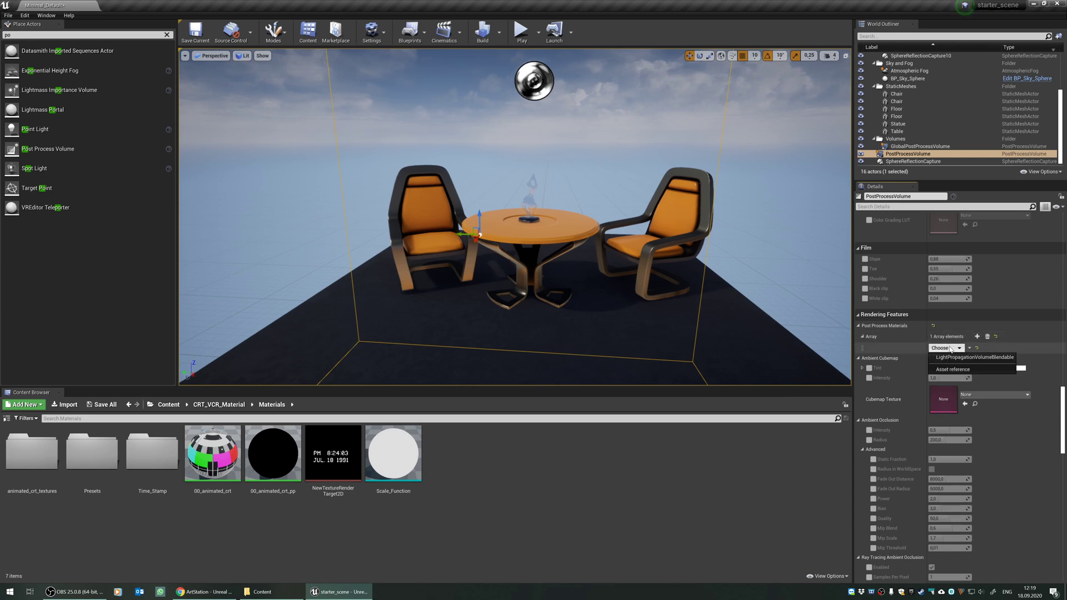
click(953, 369)
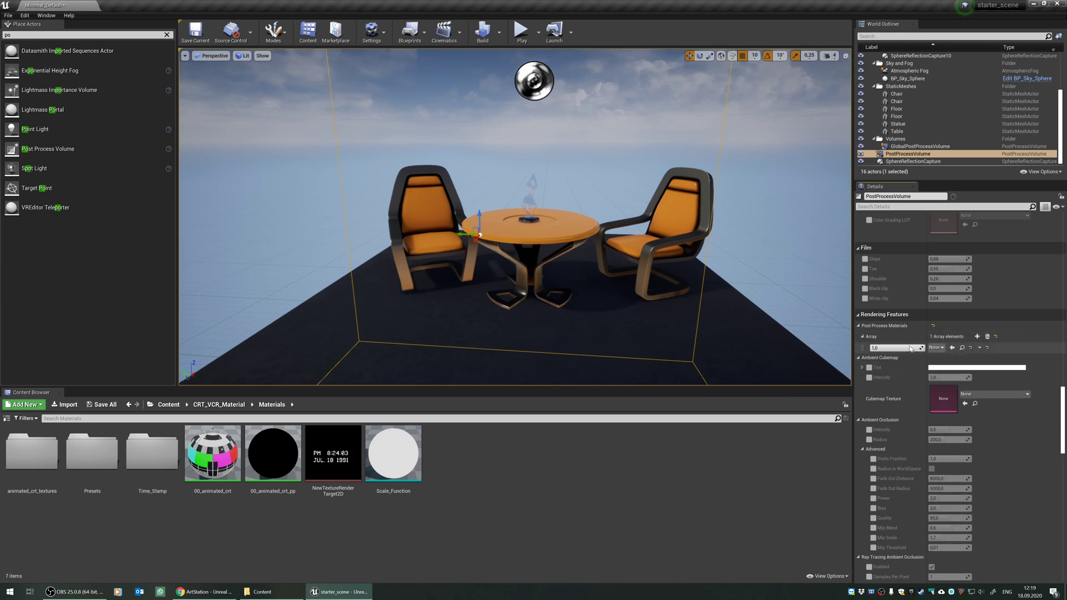
Assign PP_Preset_desaturated_VCR from the Presets folder to the volume's post process material element.
click(937, 348)
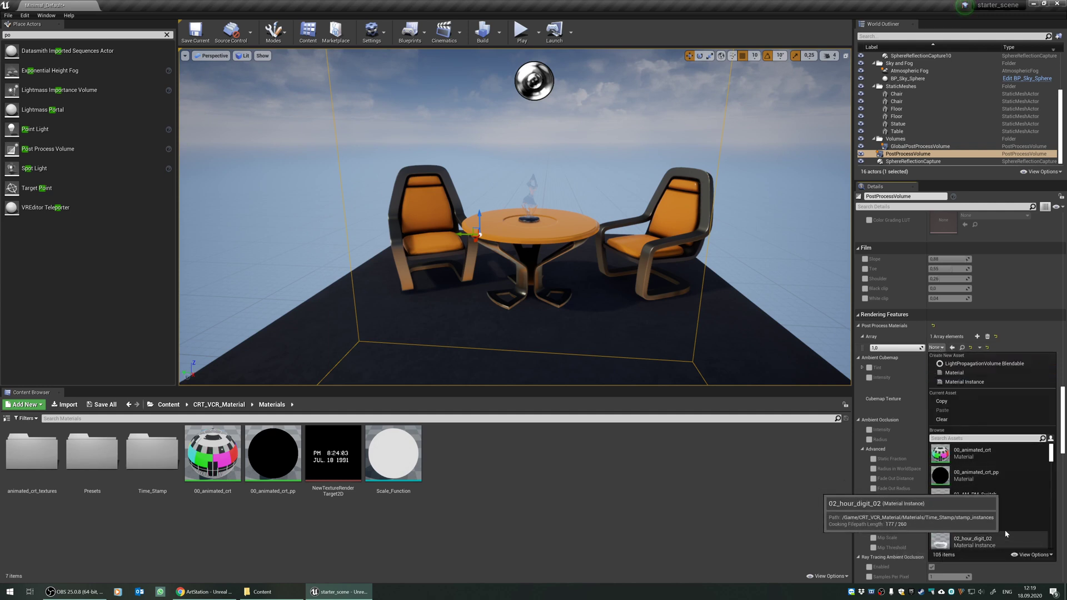
click(263, 488)
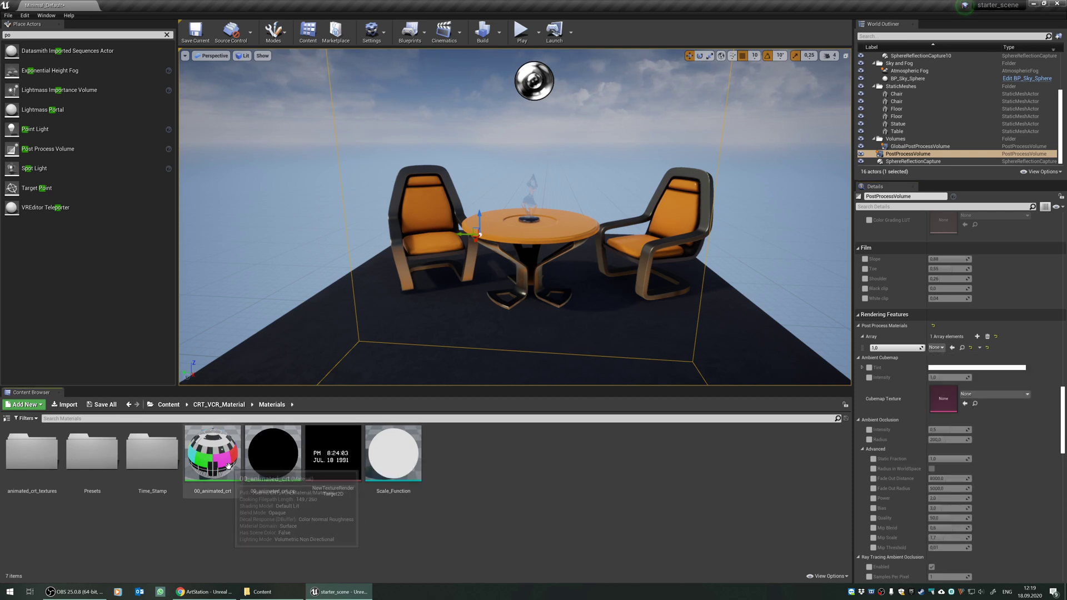
double_click(98, 465)
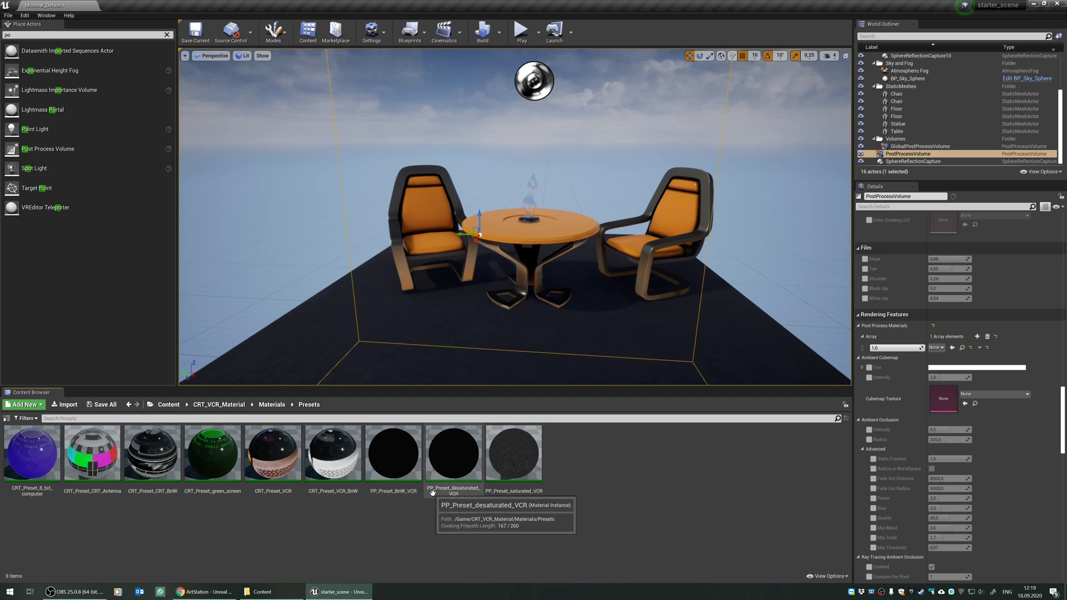
drag(446, 491, 946, 348)
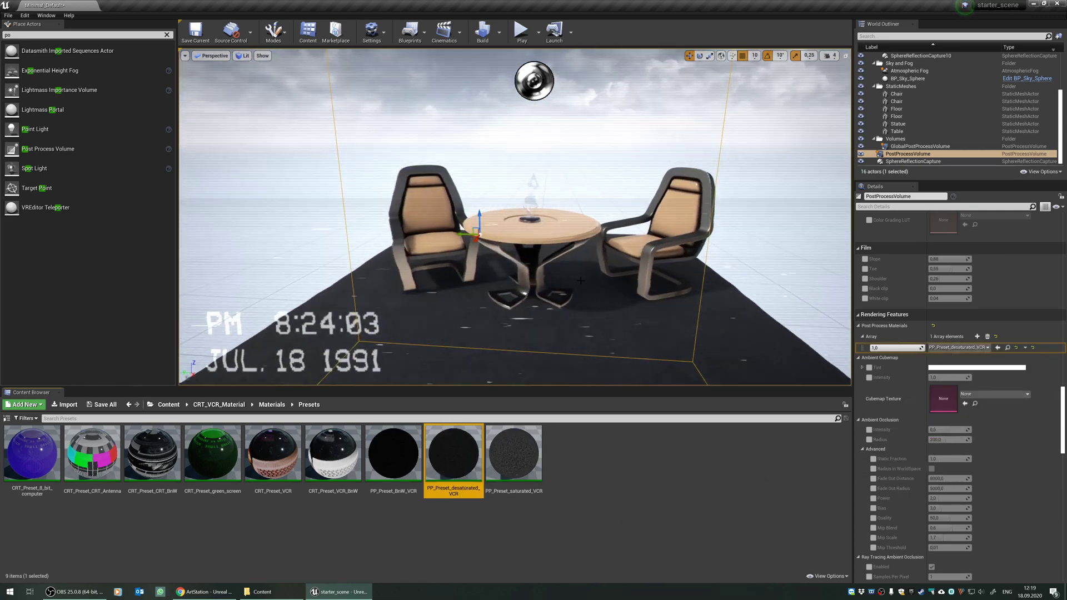
Examine the VCR effect on the table and chairs from inside and outside the post process volume.
click(939, 155)
mouse_move(501, 219)
middle_down()
mouse_move(584, 201)
mouse_move(650, 203)
mouse_move(492, 214)
middle_up()
mouse_move(493, 214)
right_down()
mouse_move(501, 234)
mouse_move(545, 228)
mouse_move(503, 205)
mouse_move(577, 213)
mouse_move(507, 205)
right_up()
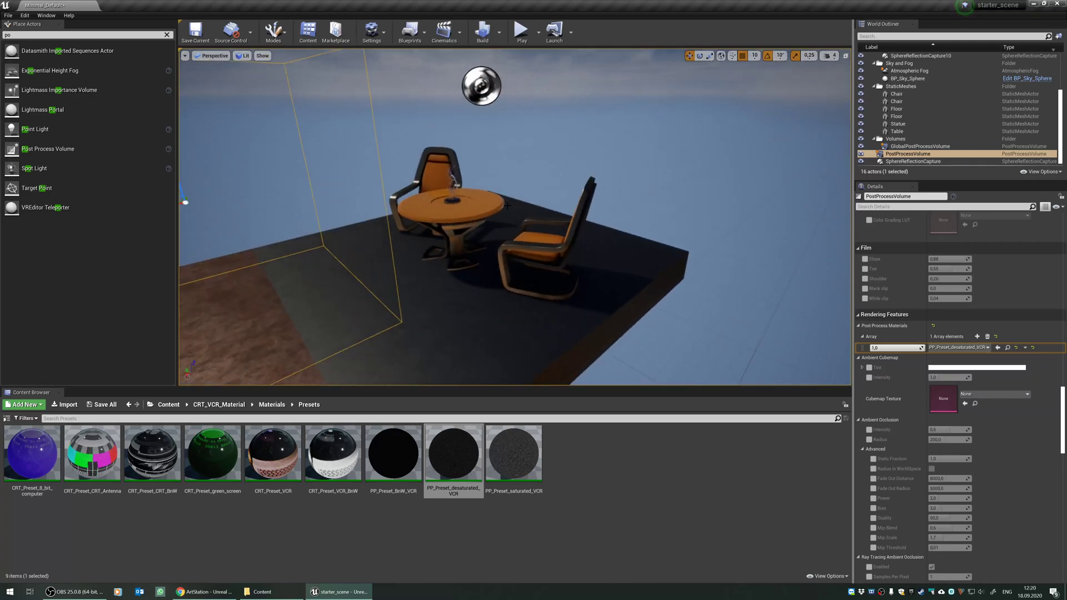
Open the NewMap level from the Content folder, saving the modified Minimal_Default content.
click(168, 404)
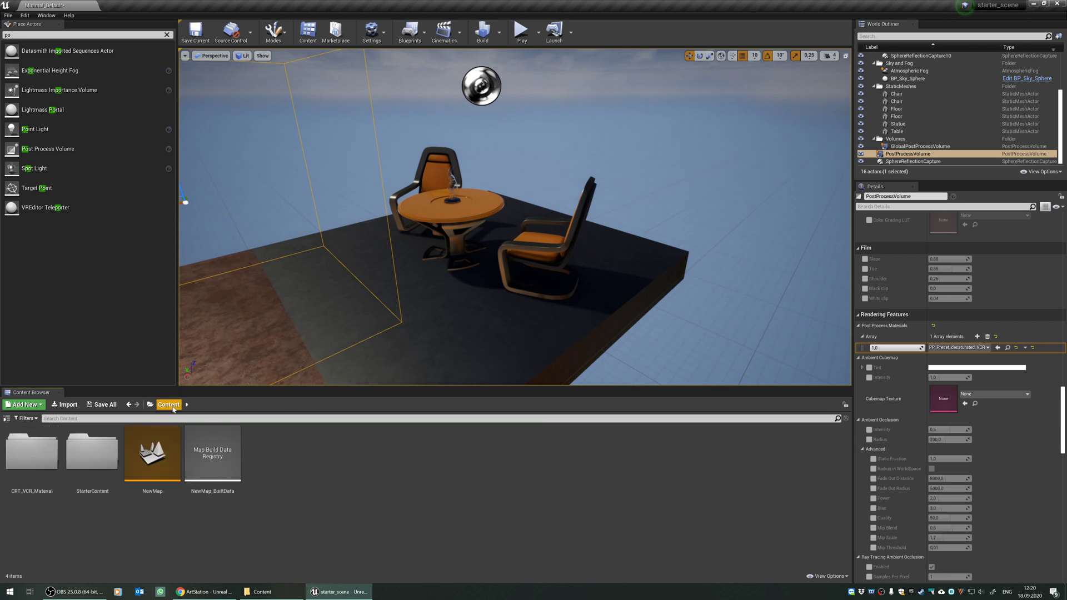
click(155, 464)
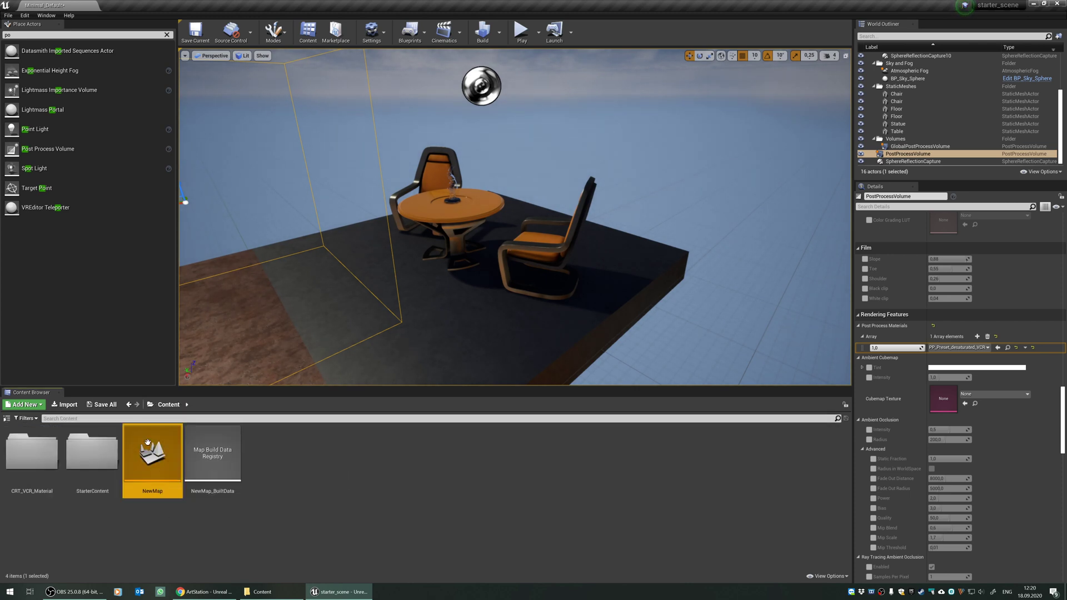
double_click(148, 468)
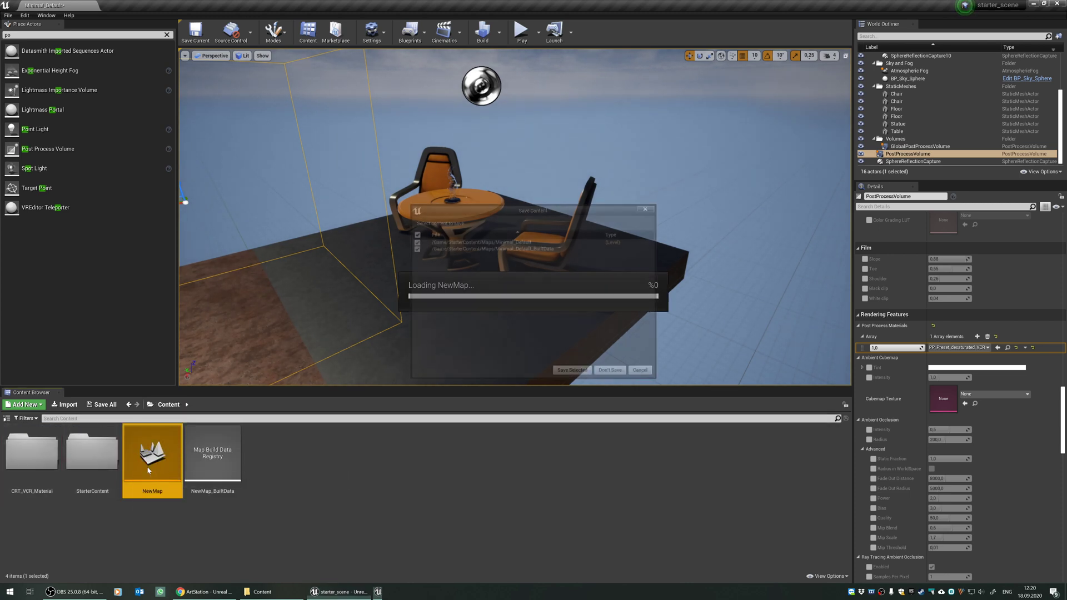
click(573, 373)
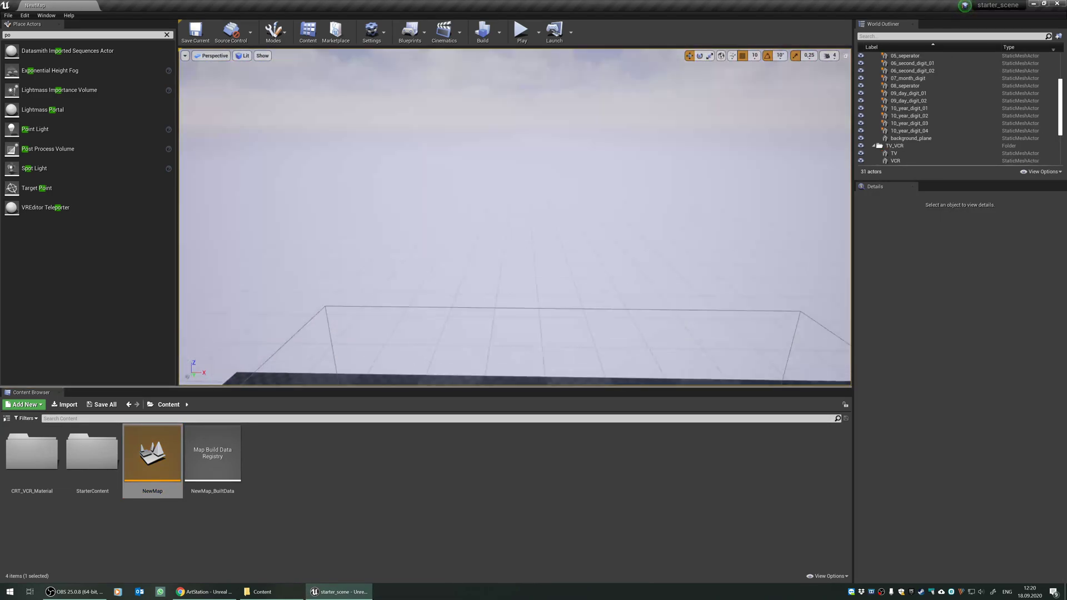
Examine NewMap's post process volume, its VCR effect with the date overlay, and the time stamp board outside the volume.
drag(515, 222, 514, 311)
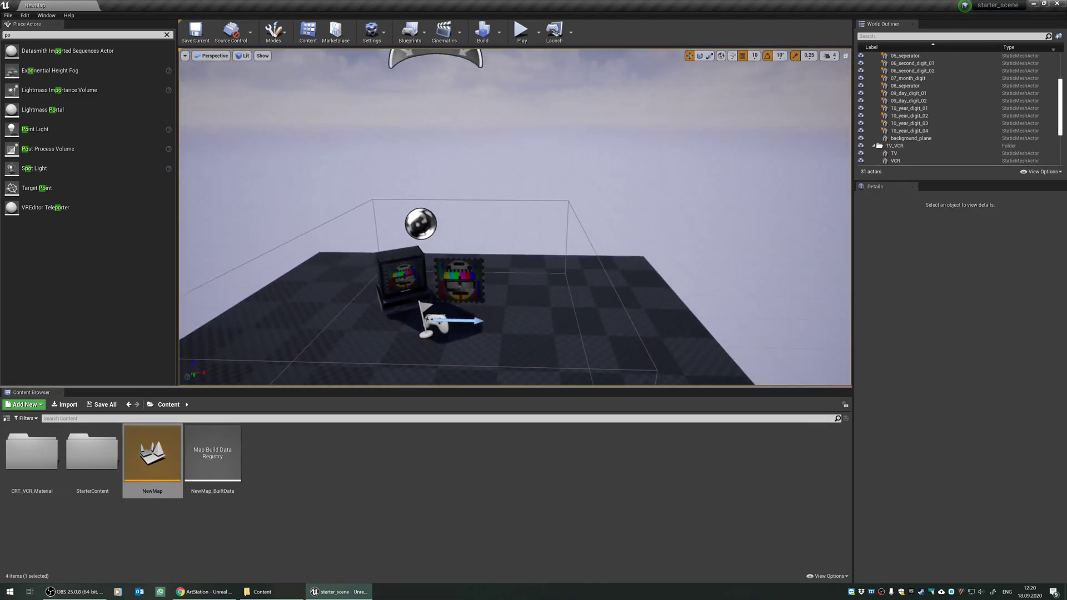
click(516, 200)
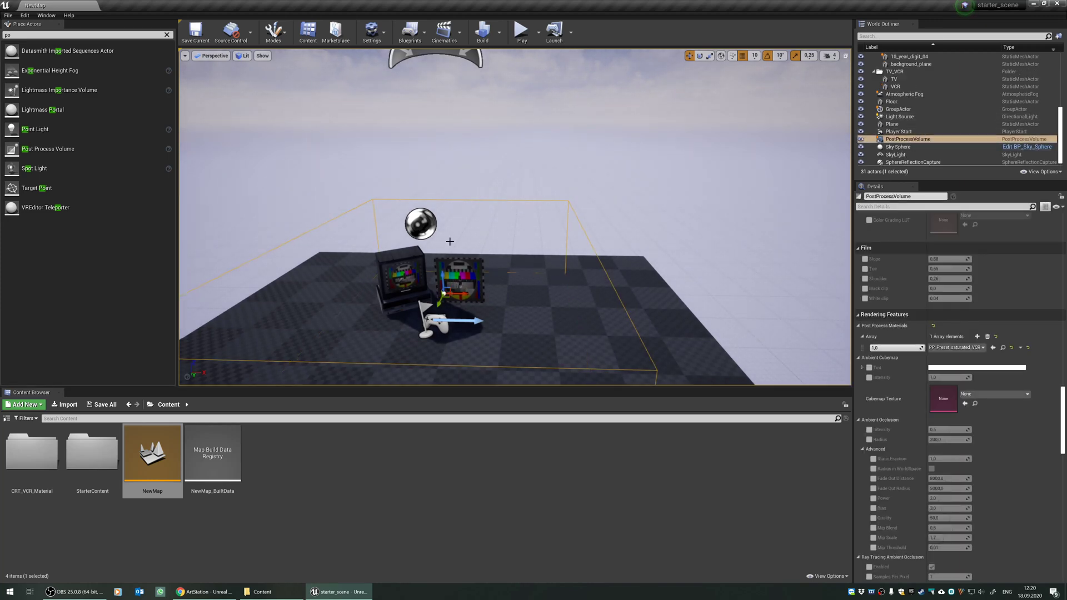
key(w)
right_drag(515, 216, 478, 259)
double_click(895, 139)
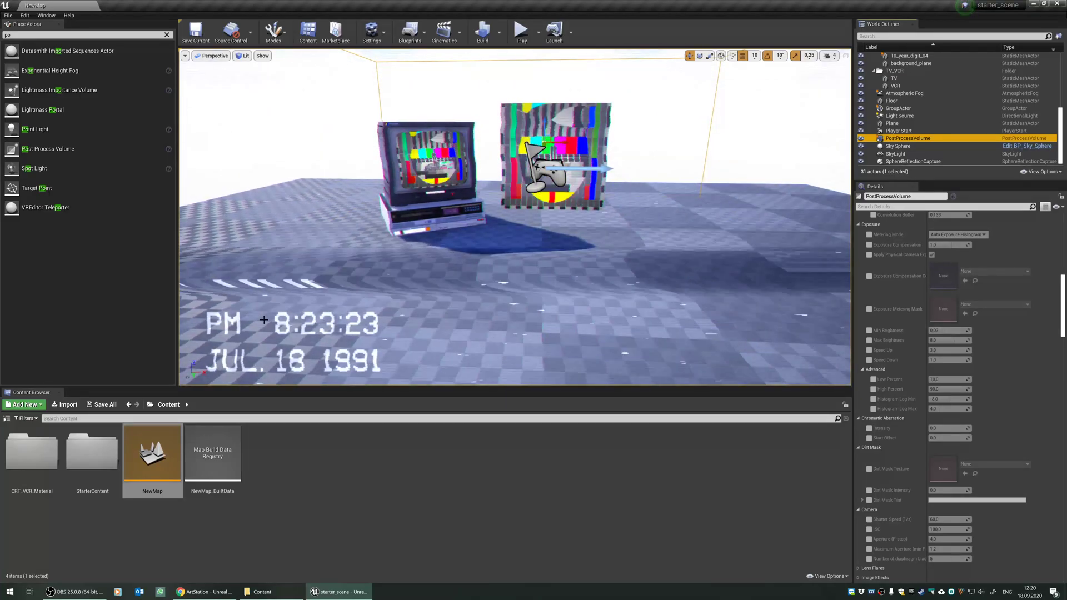
right_drag(261, 322, 515, 303)
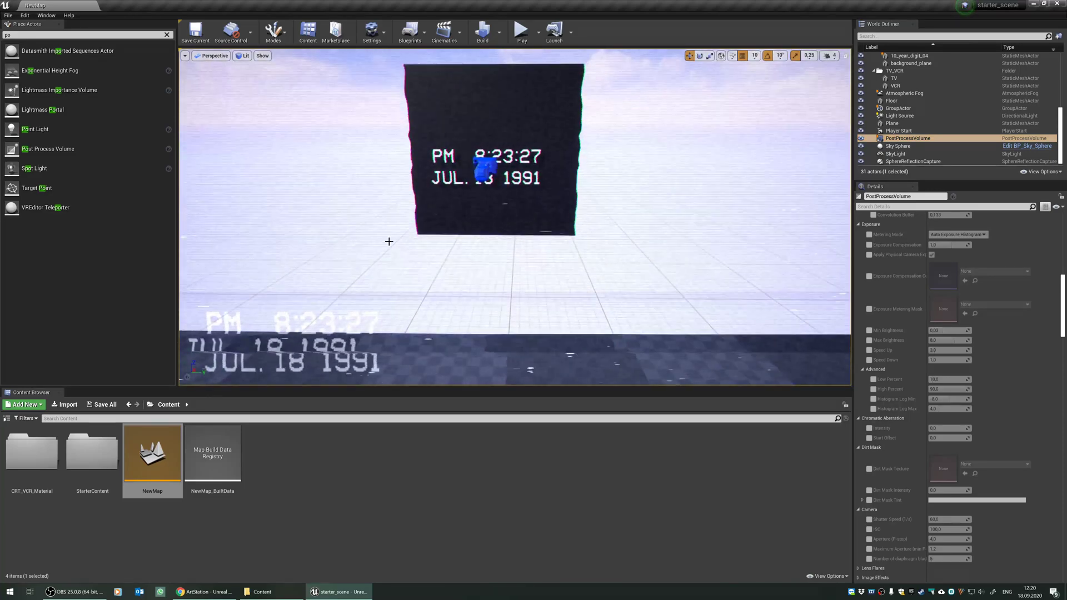
right_drag(389, 240, 425, 217)
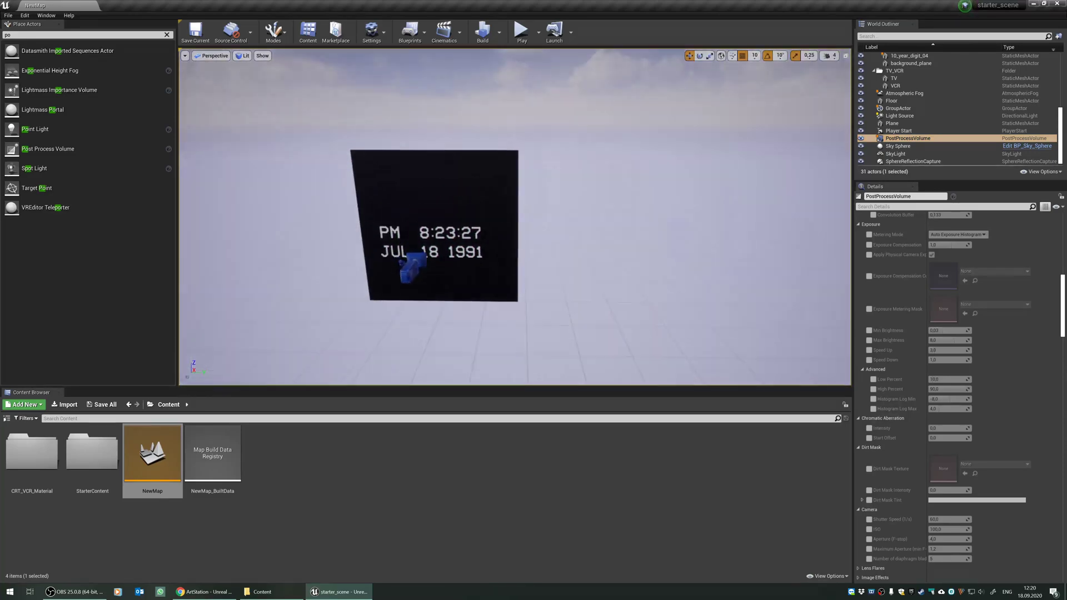
click(467, 234)
scroll(967, 116, up, 1)
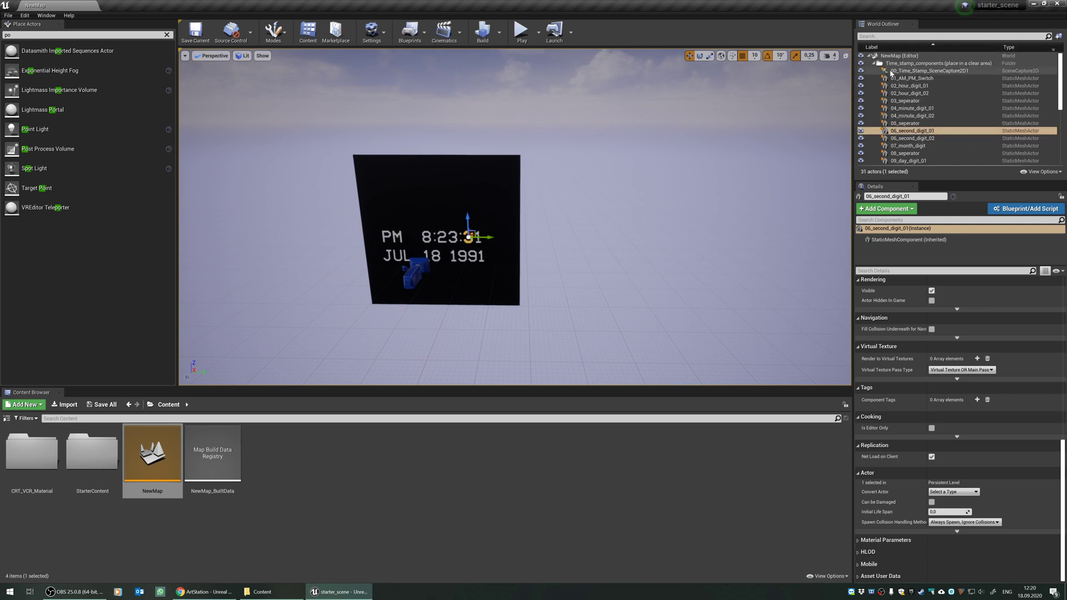
Try to copy only the collapsed Time_stamp_components folder and PostProcessVolume from NewMap, without selecting the folder's child items.
click(874, 63)
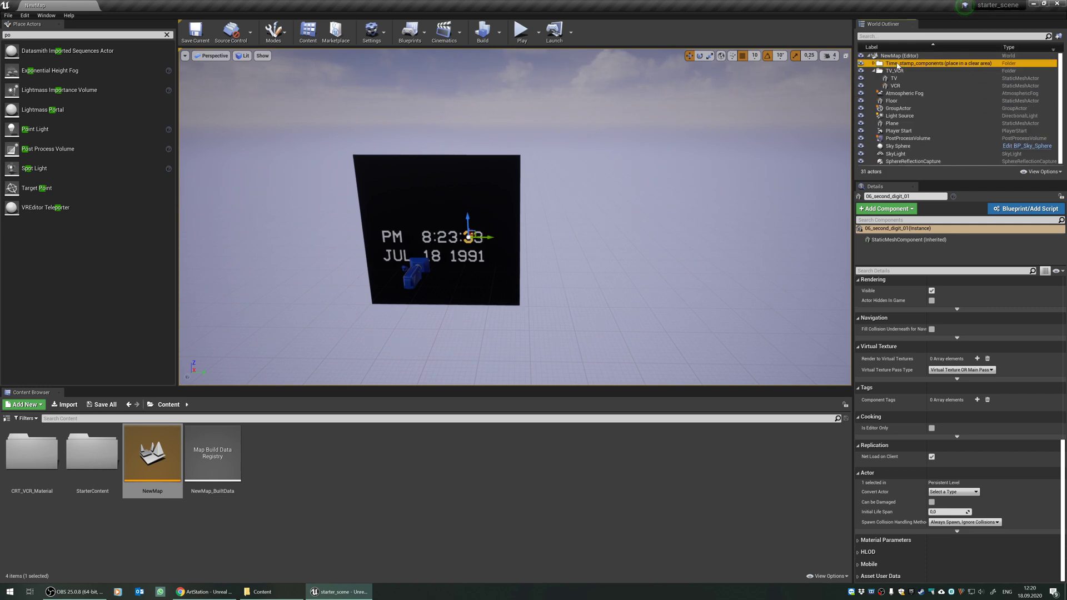
click(897, 65)
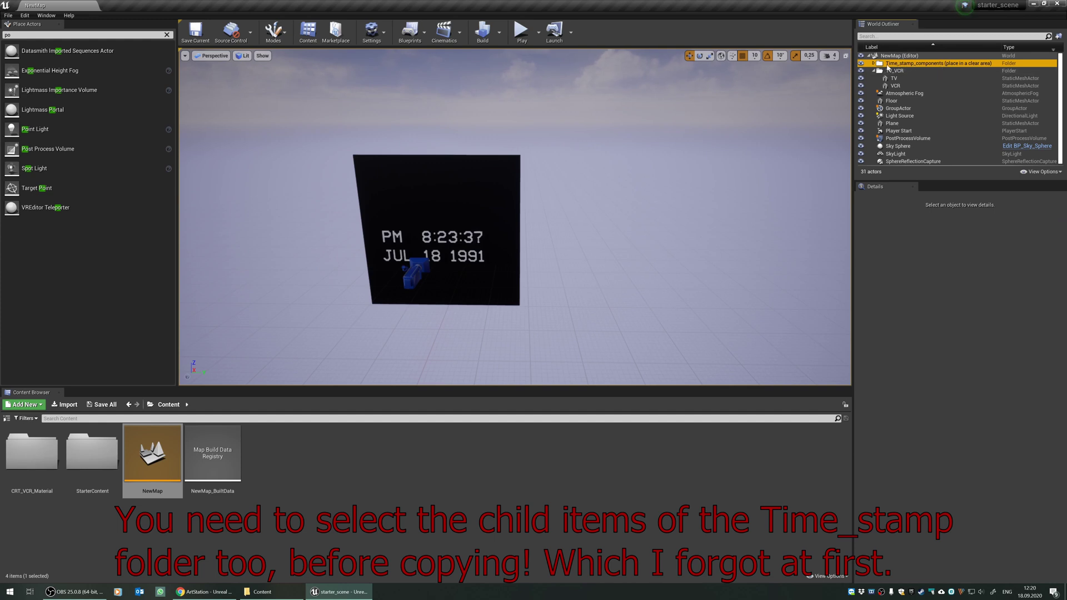
ctrl+click(899, 139)
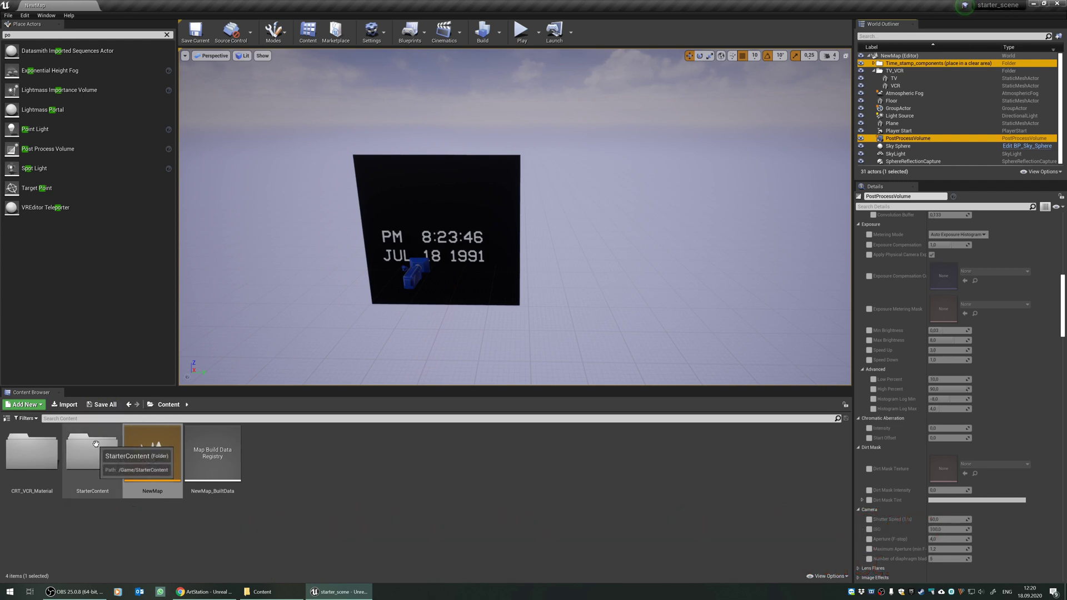
Open the Minimal_Default level from StarterContent's Maps folder.
double_click(94, 470)
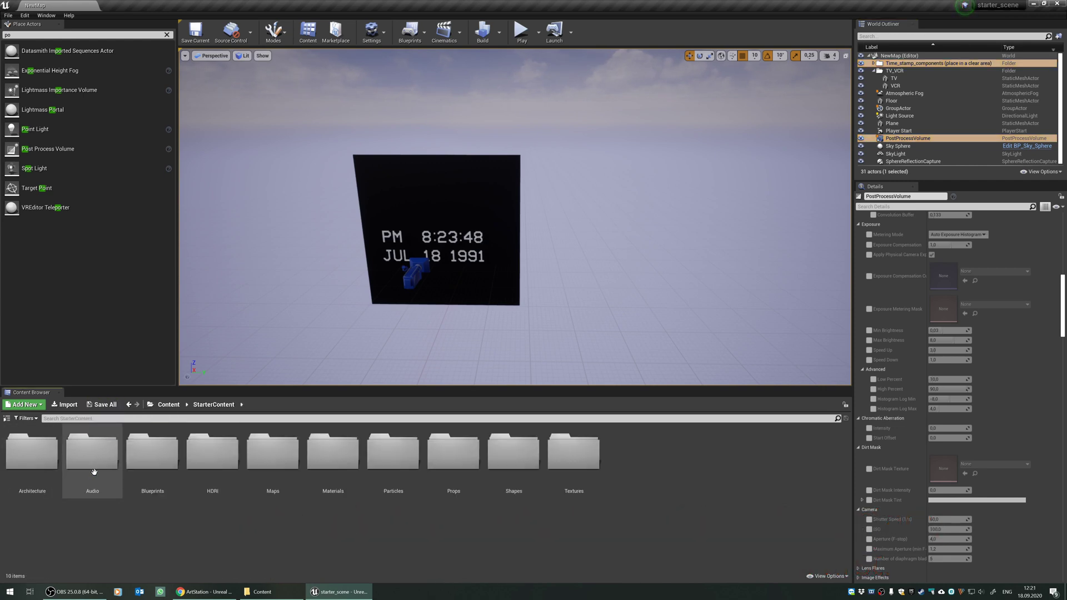
double_click(273, 455)
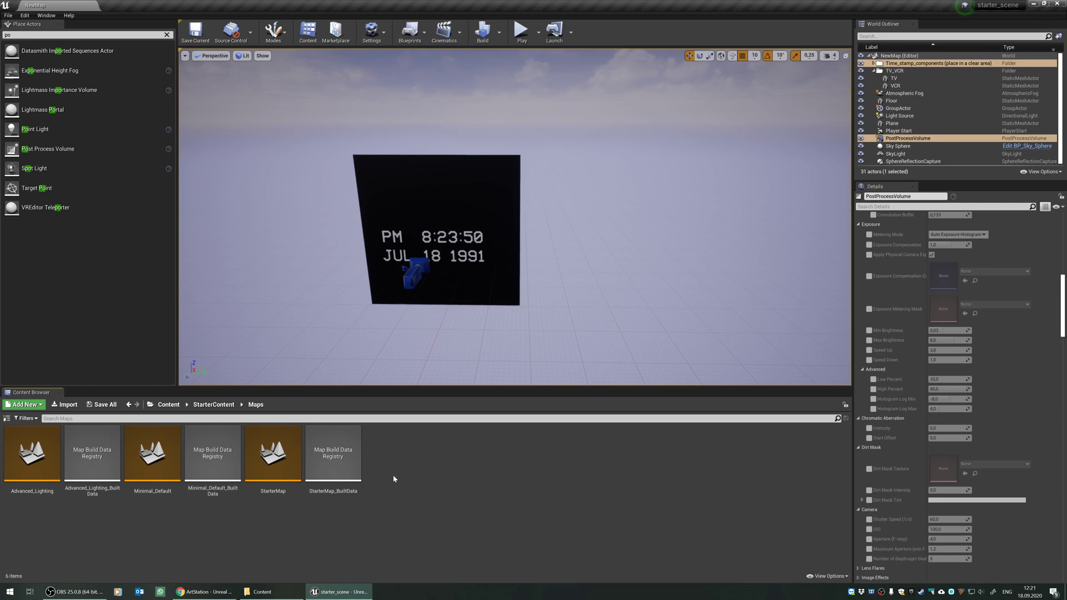
double_click(267, 458)
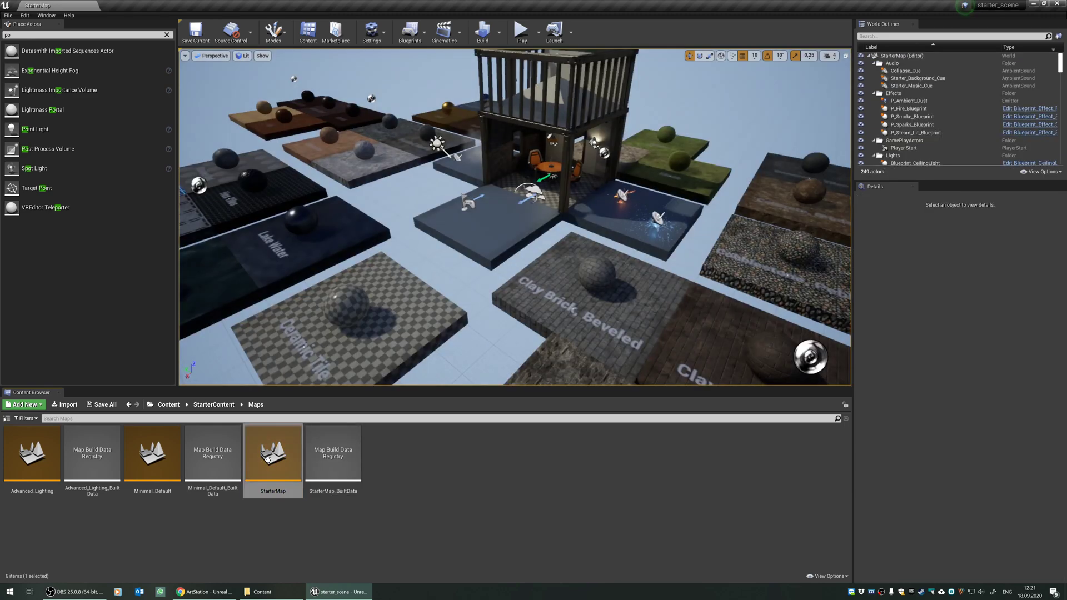
double_click(152, 451)
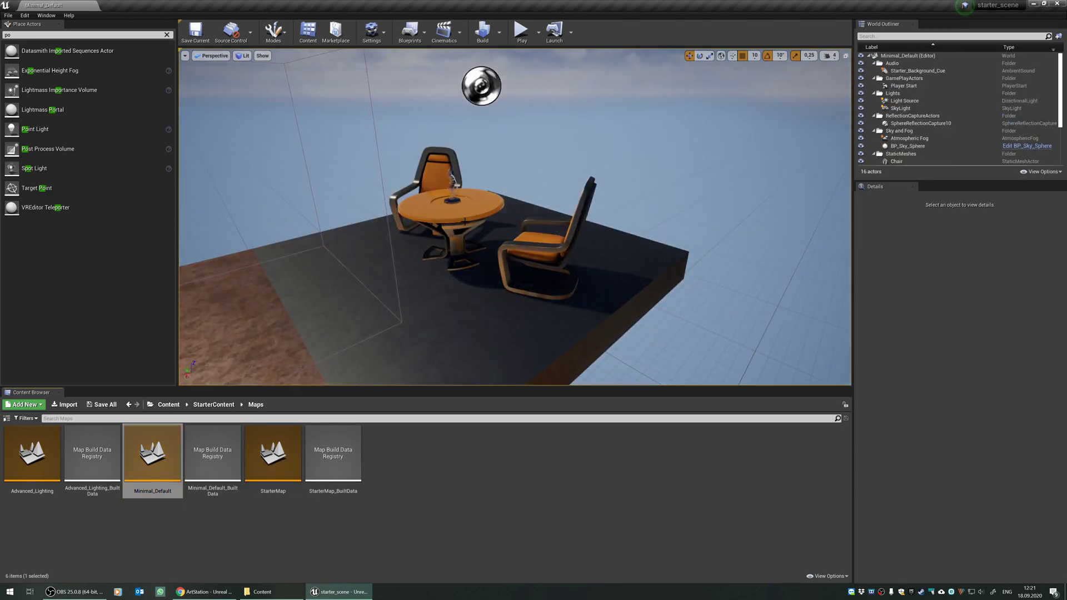
Try to paste the copied folder and volume into Minimal_Default, and check the Time_stamp_components folder in the level's actor list.
mouse_move(464, 221)
right_down()
mouse_move(412, 222)
mouse_move(465, 221)
right_up()
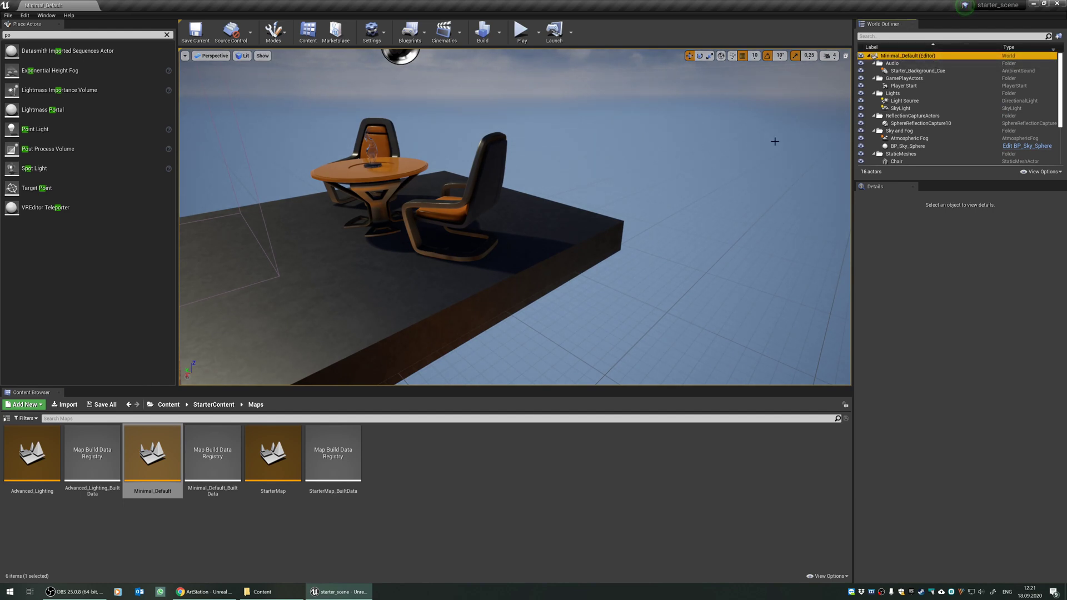
scroll(956, 111, down, 5)
click(894, 132)
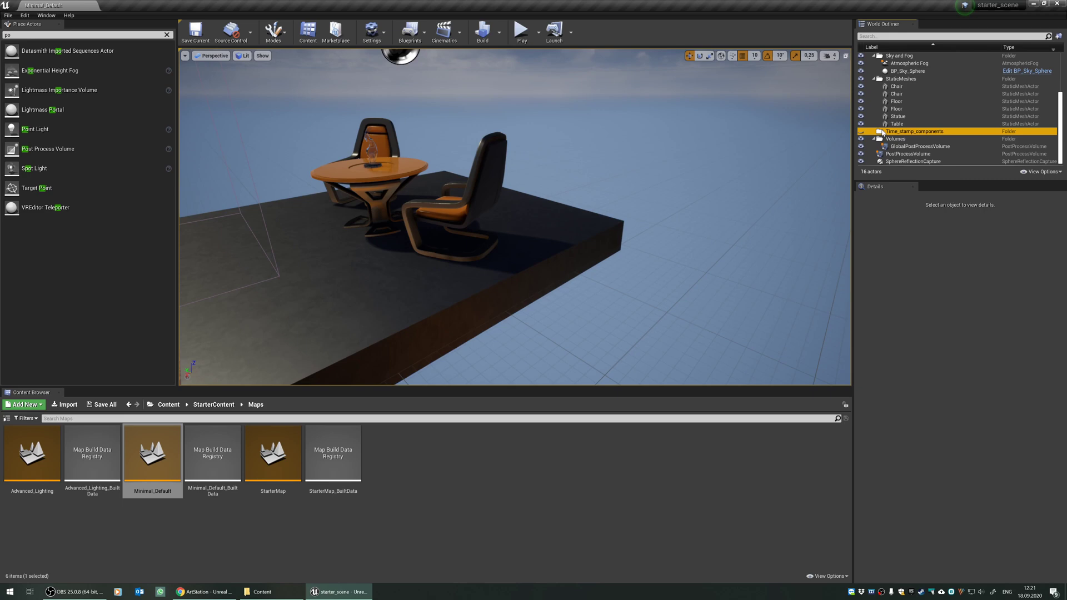
click(883, 140)
click(895, 125)
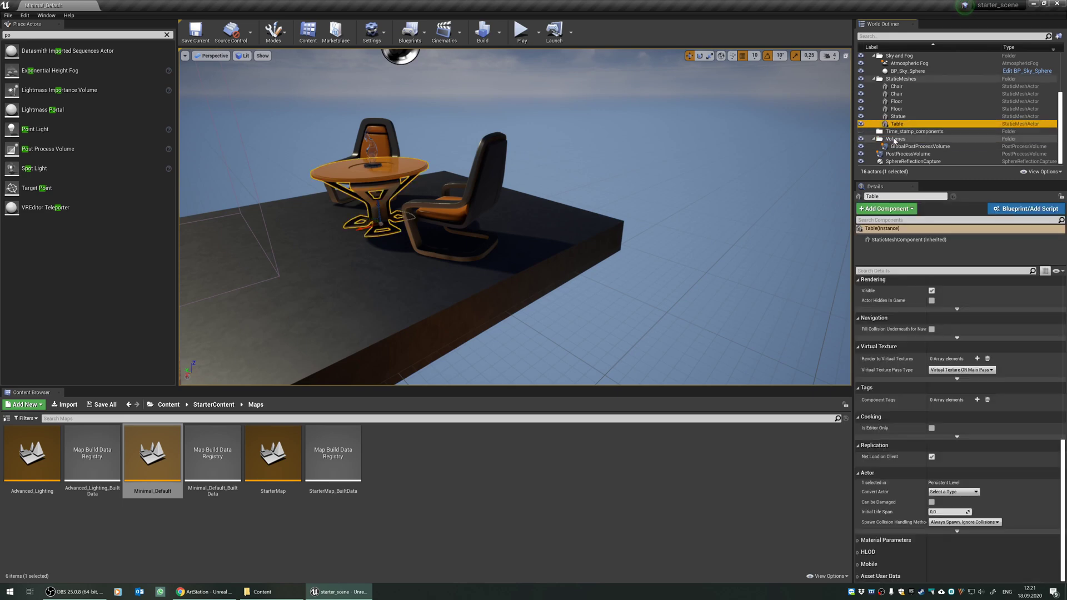
click(894, 131)
mouse_move(611, 212)
alt+mouse_down()
mouse_move(733, 217)
mouse_move(622, 217)
alt+mouse_up()
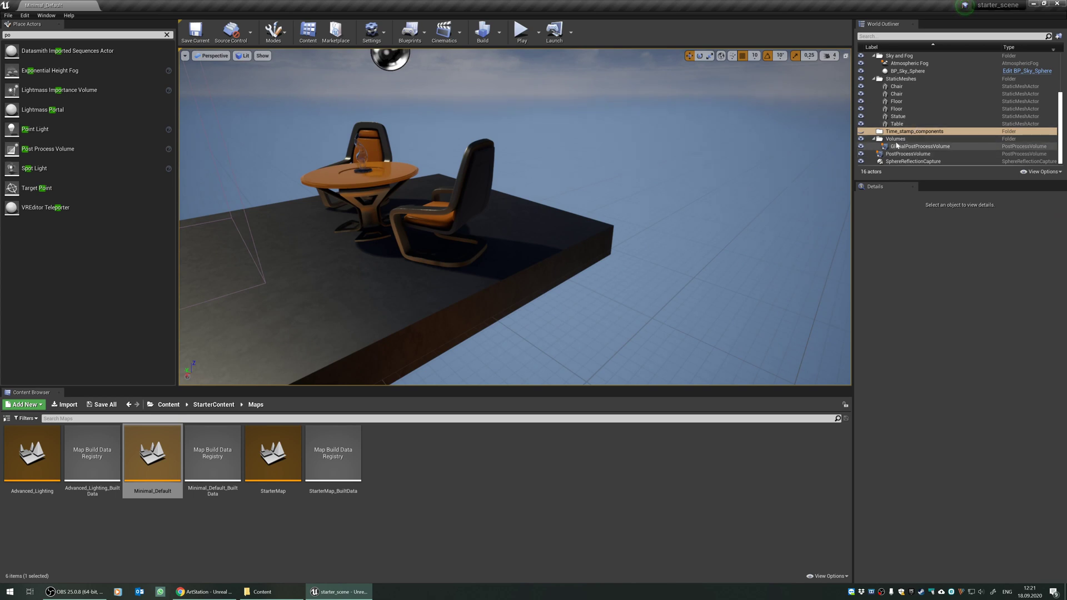
Reopen the NewMap level from the Content folder.
click(168, 405)
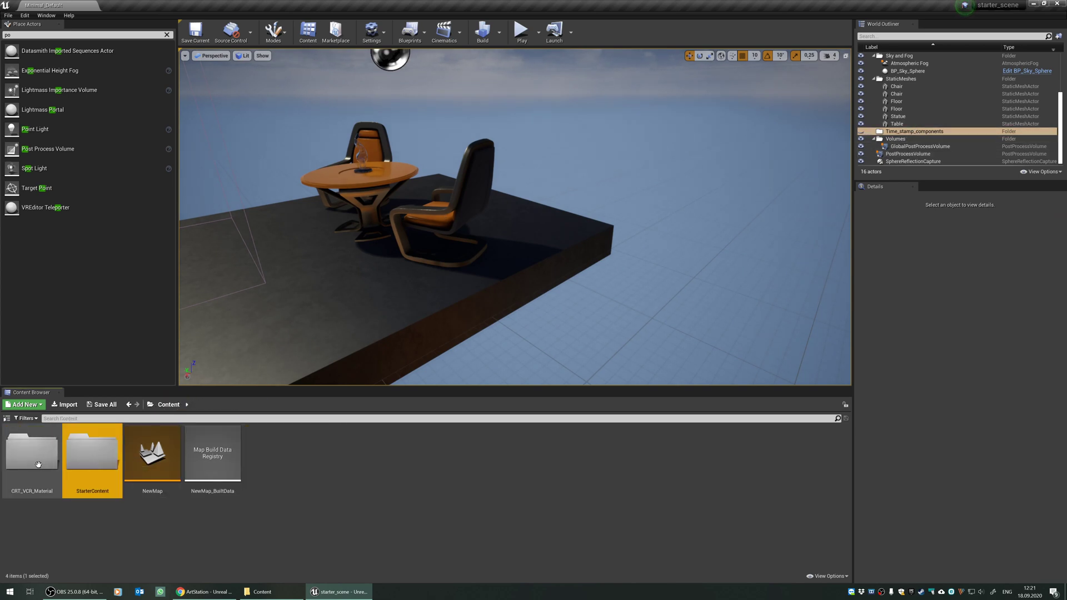
double_click(38, 465)
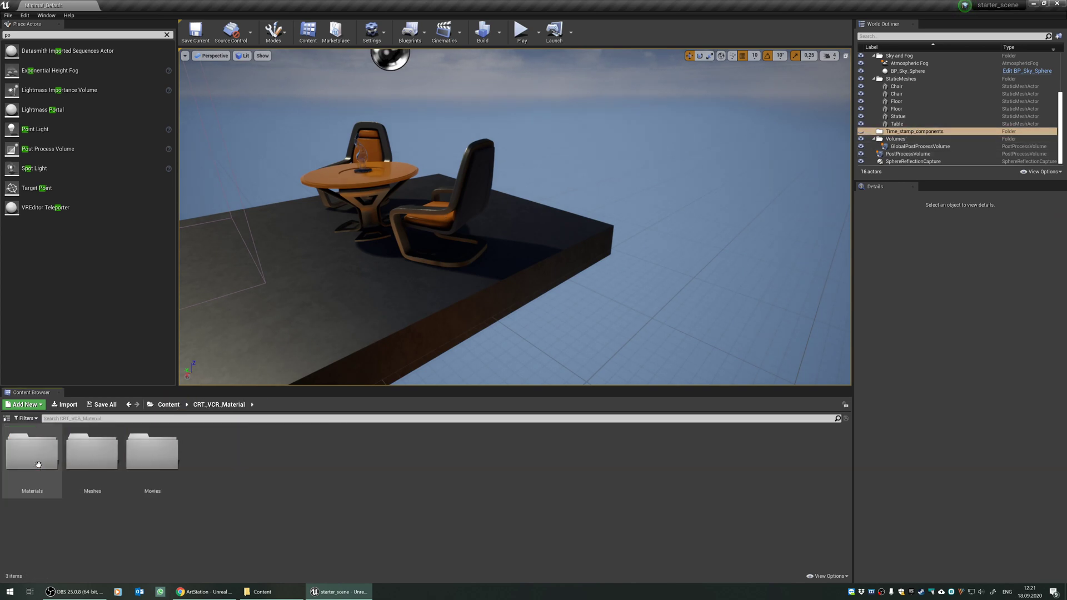
click(168, 404)
double_click(151, 461)
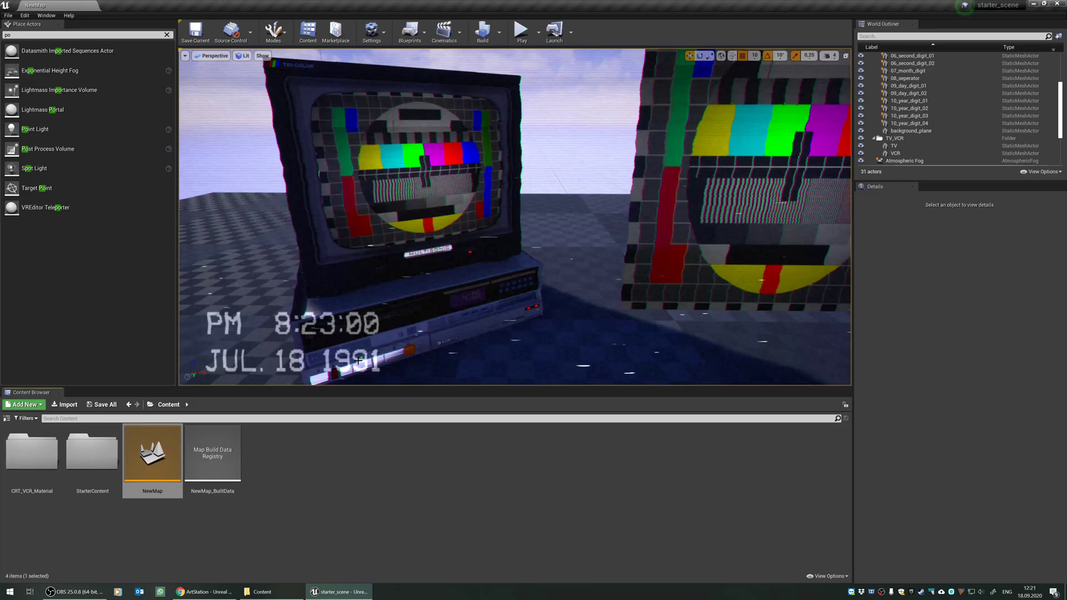
Copy the time stamp actors from 00_Time_Stamp_SceneCapture2D1 through background_plane, together with PostProcessVolume.
scroll(878, 131, up, 4)
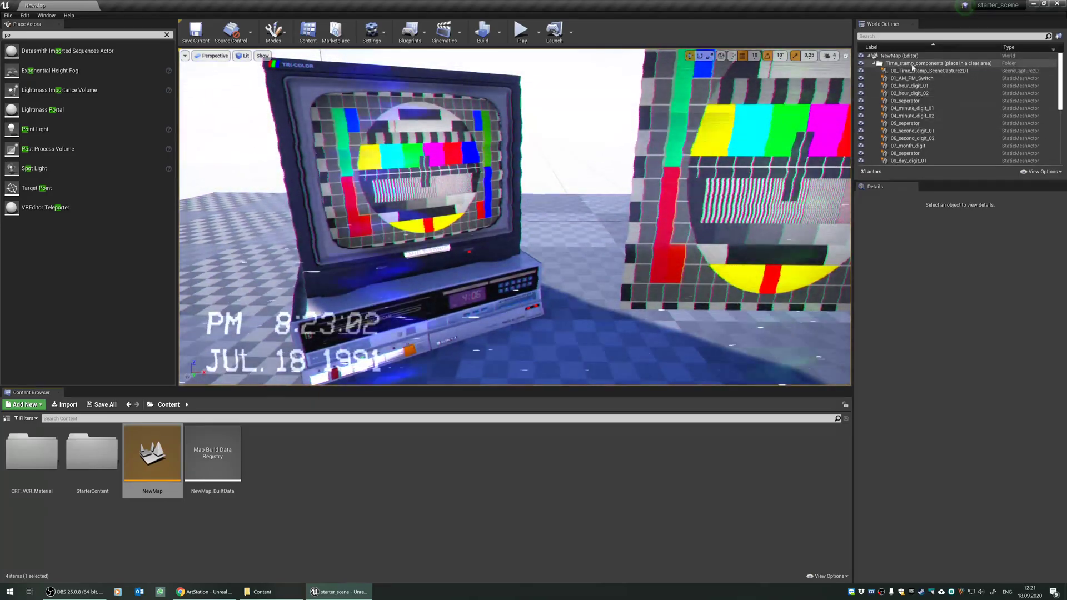
scroll(911, 111, down, 3)
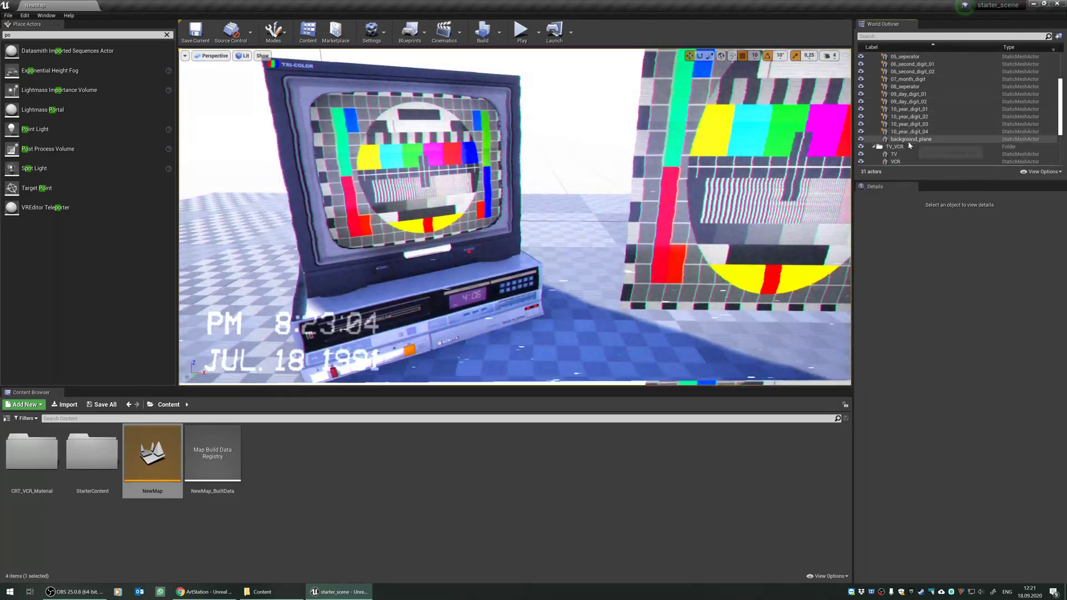
shift+click(909, 140)
scroll(905, 142, down, 3)
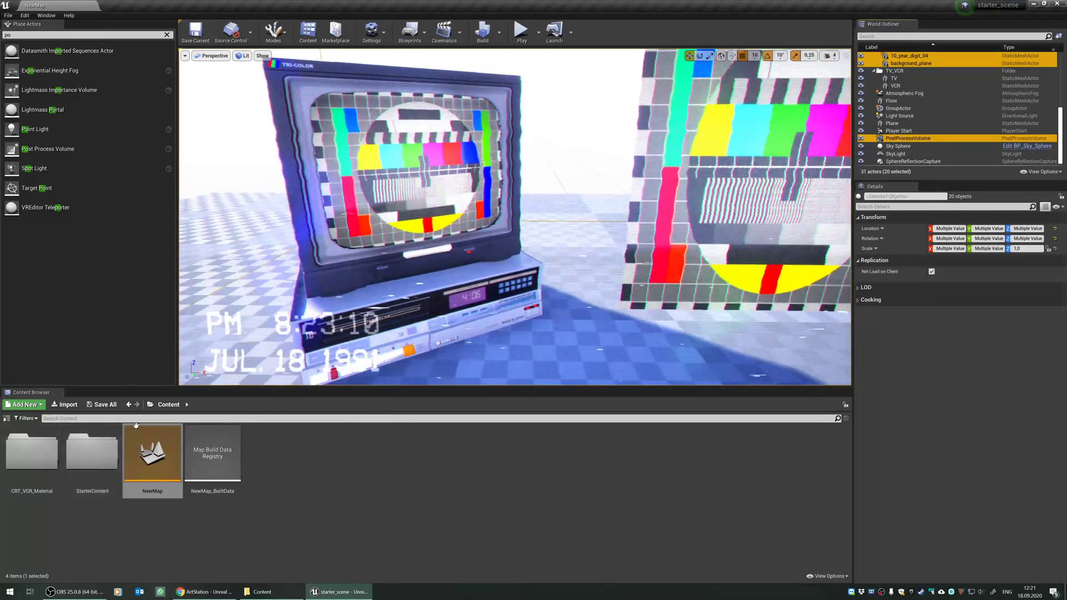
Return to the Minimal_Default level in StarterContent's Maps folder.
double_click(92, 451)
double_click(272, 452)
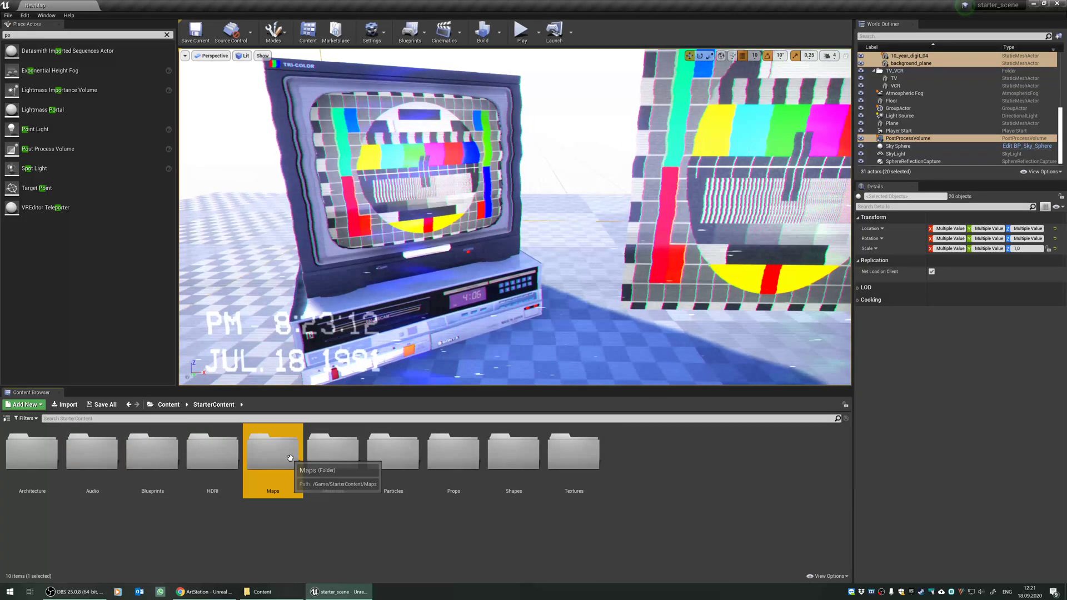
click(143, 463)
double_click(143, 464)
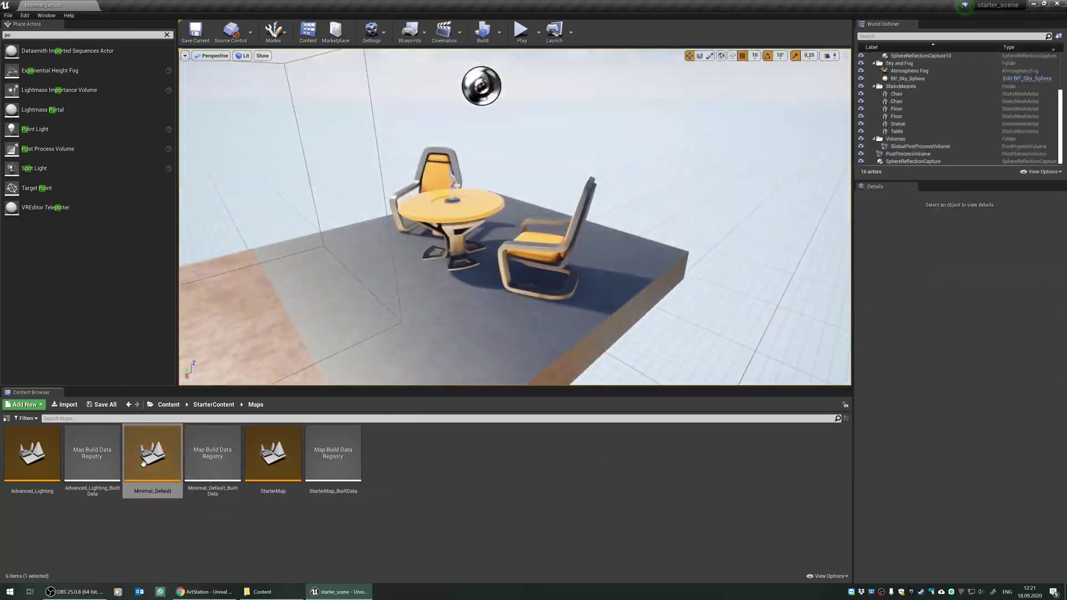
Paste the copied time stamp components and post process volume into Minimal_Default.
right_drag(555, 211, 584, 225)
scroll(948, 109, up, 2)
scroll(948, 97, up, 1)
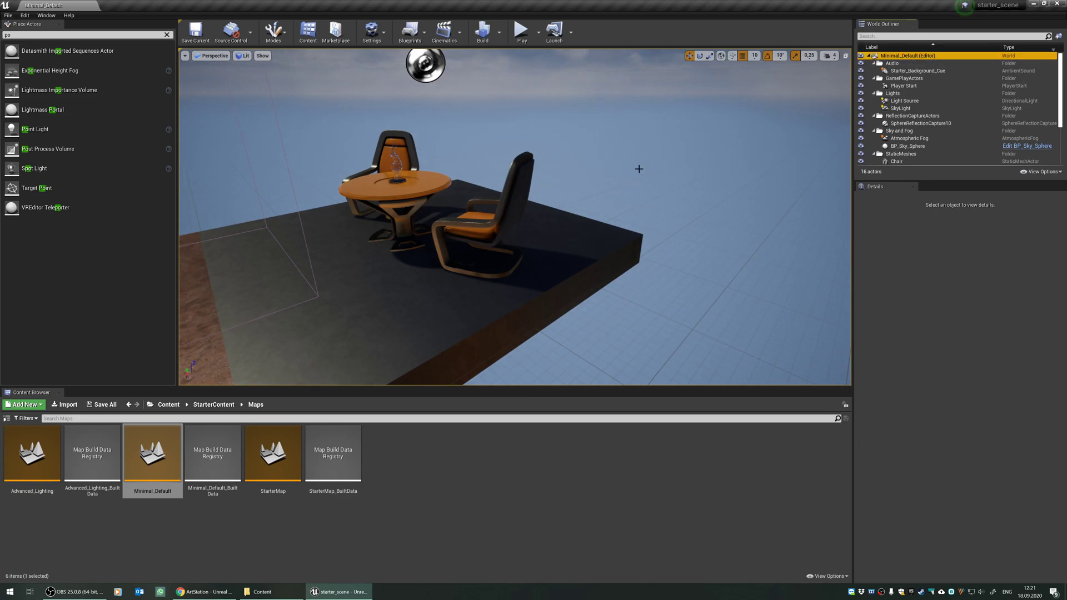
key(ctrl+v)
right_drag(505, 178, 456, 195)
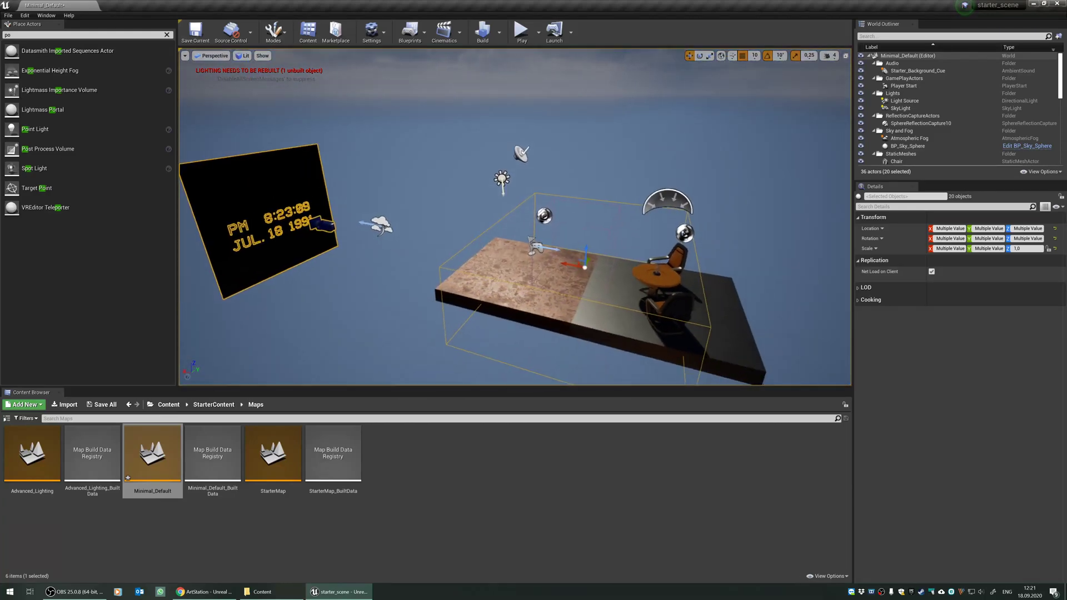
Select the pasted post process volume and examine its VCR effect and time stamp overlay from inside and outside.
click(446, 261)
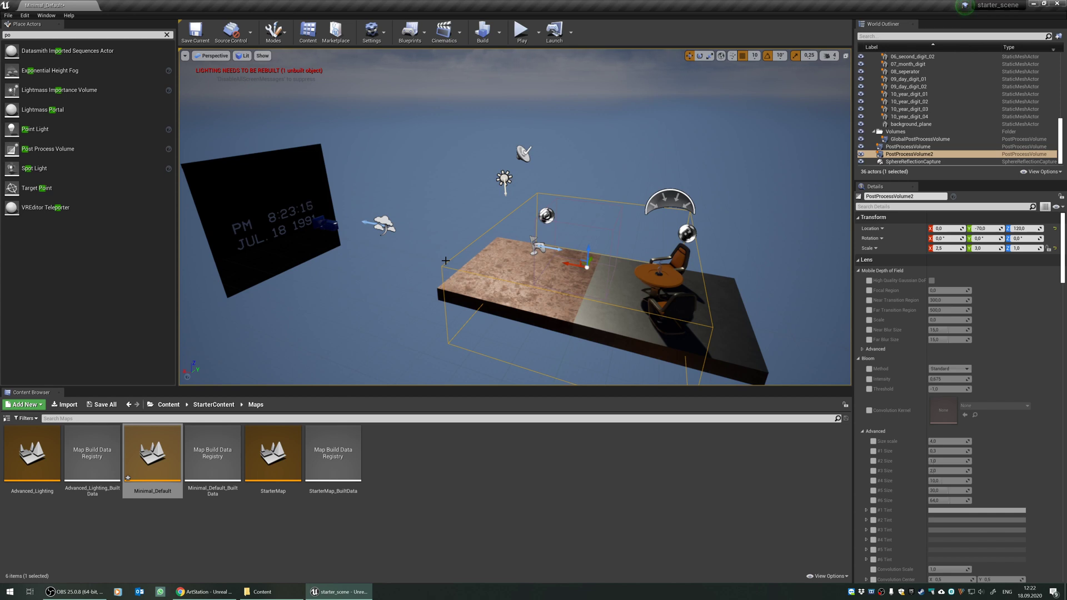
middle_drag(503, 290, 507, 311)
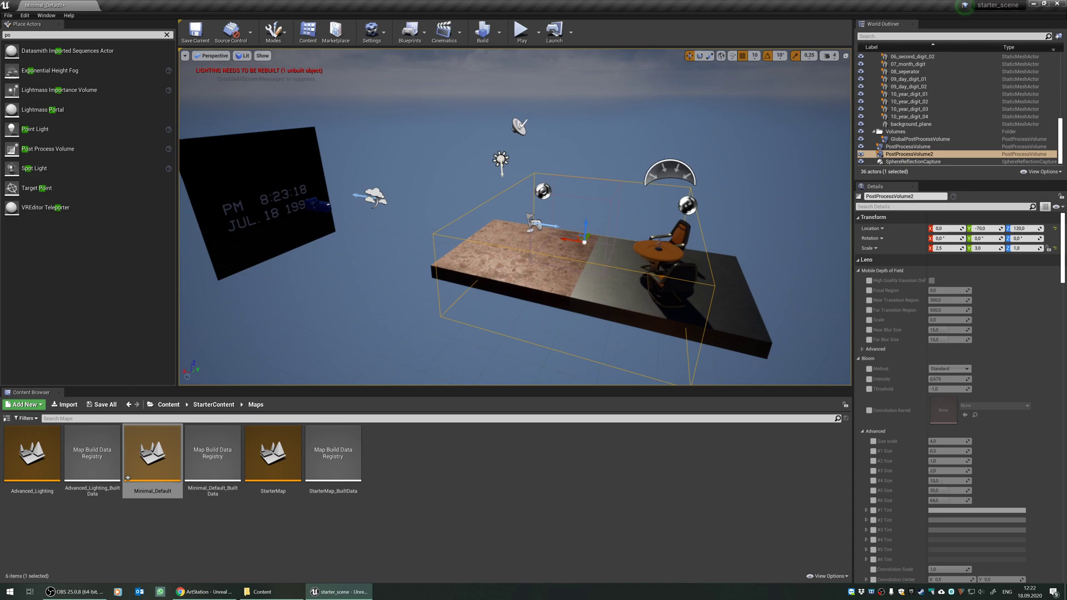
right_drag(418, 270, 645, 278)
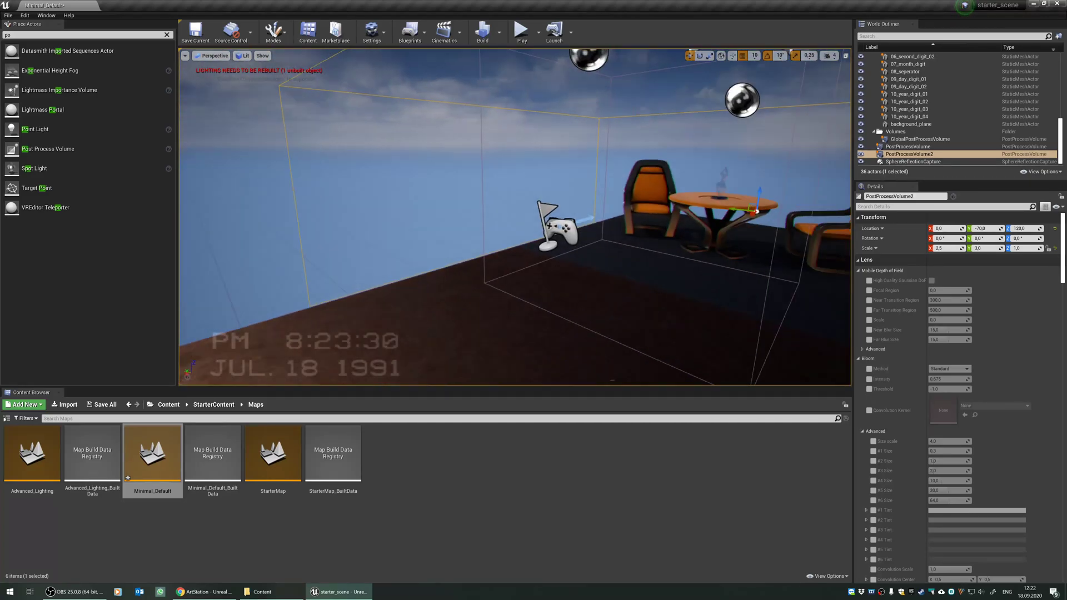
right_drag(308, 306, 425, 297)
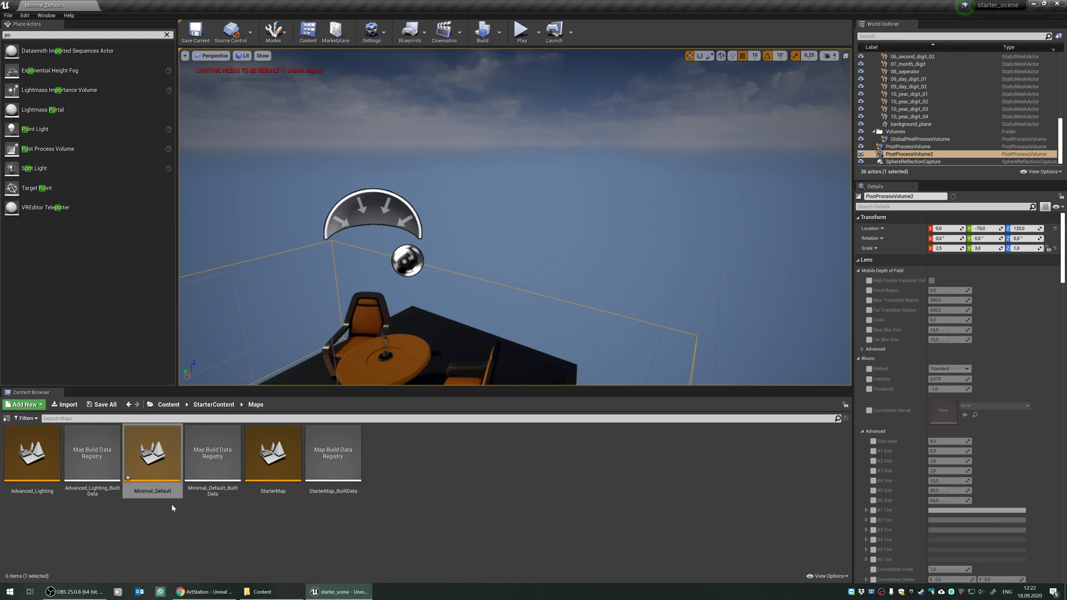
Open the Presets folder inside CRT_VCR_Material's Materials folder.
click(168, 404)
double_click(50, 478)
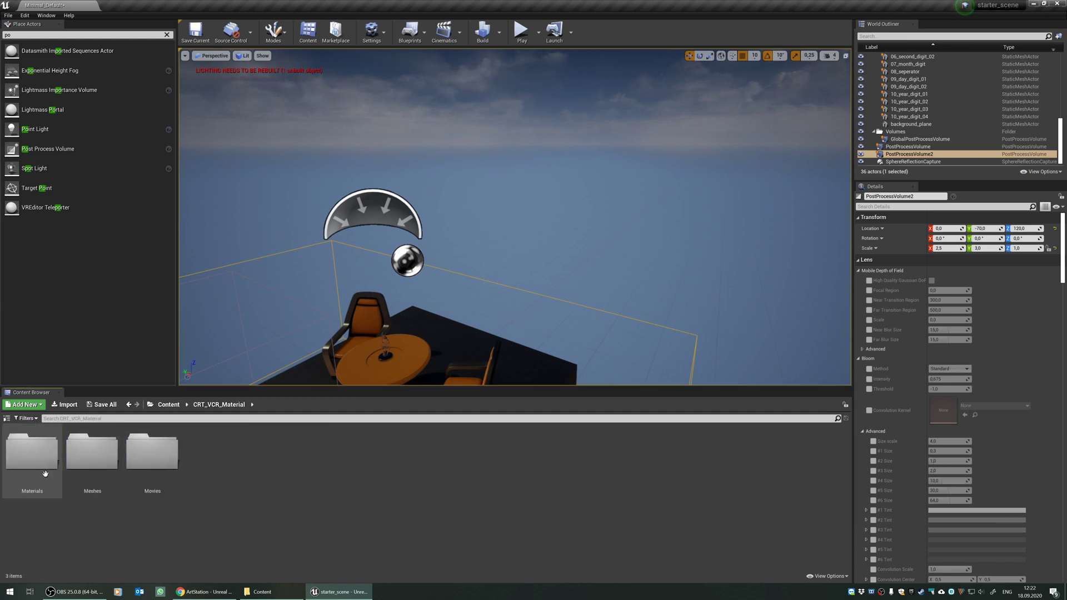
double_click(37, 474)
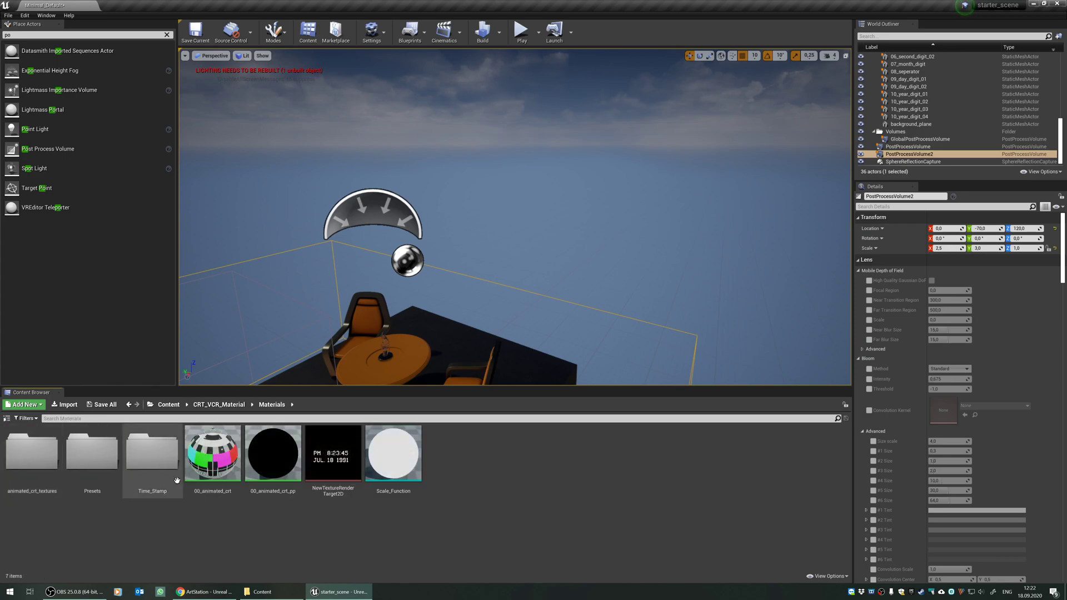
right_drag(467, 312, 489, 328)
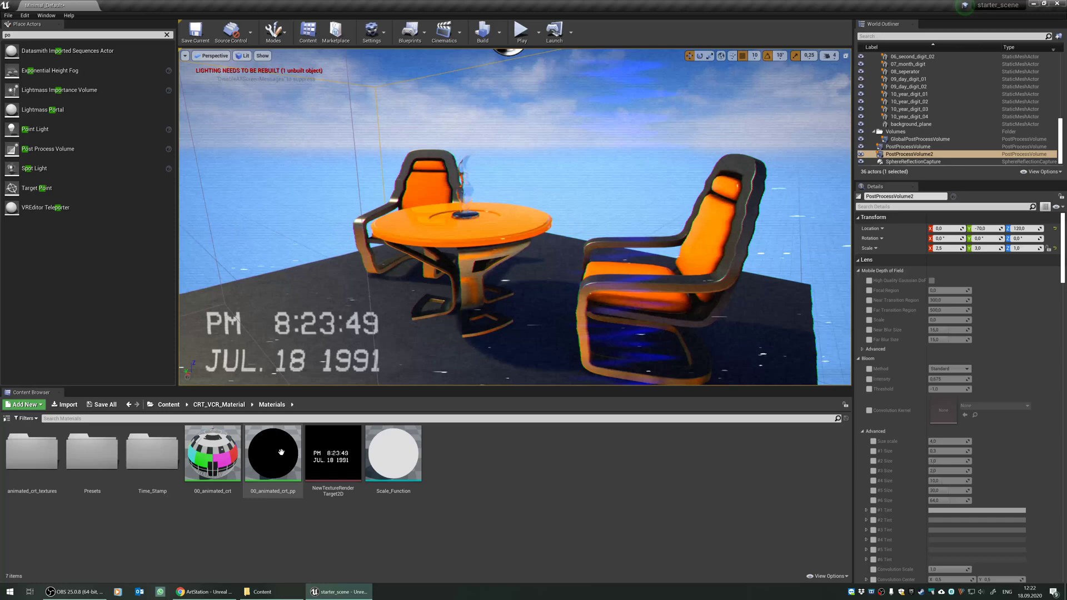
click(213, 453)
double_click(100, 472)
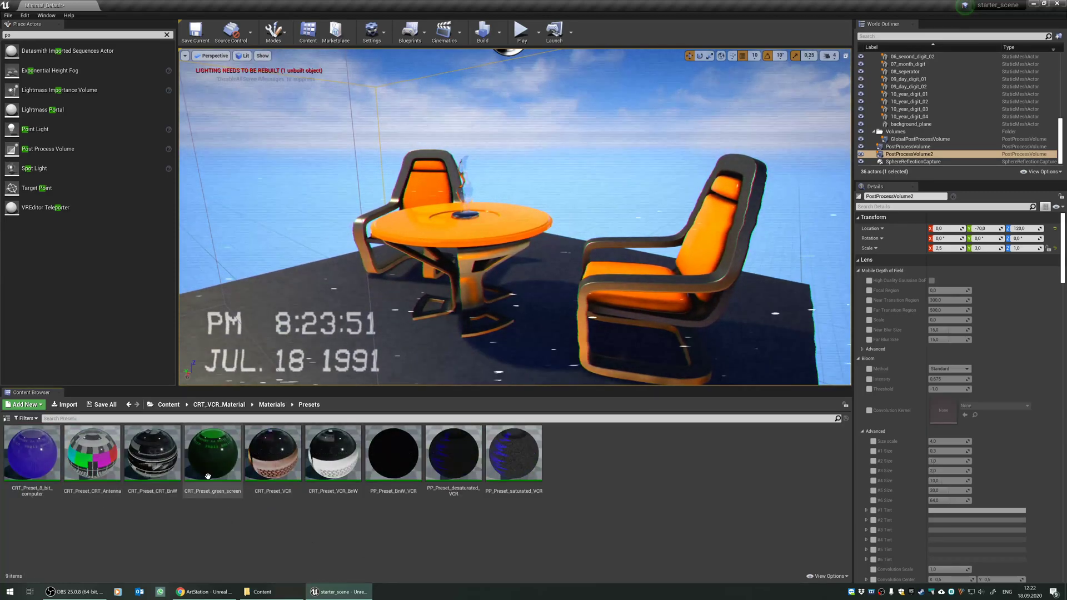
Apply the CRT_Preset_CRT_Antenna material to the round table and inspect its surface up close and from above.
drag(92, 453, 425, 253)
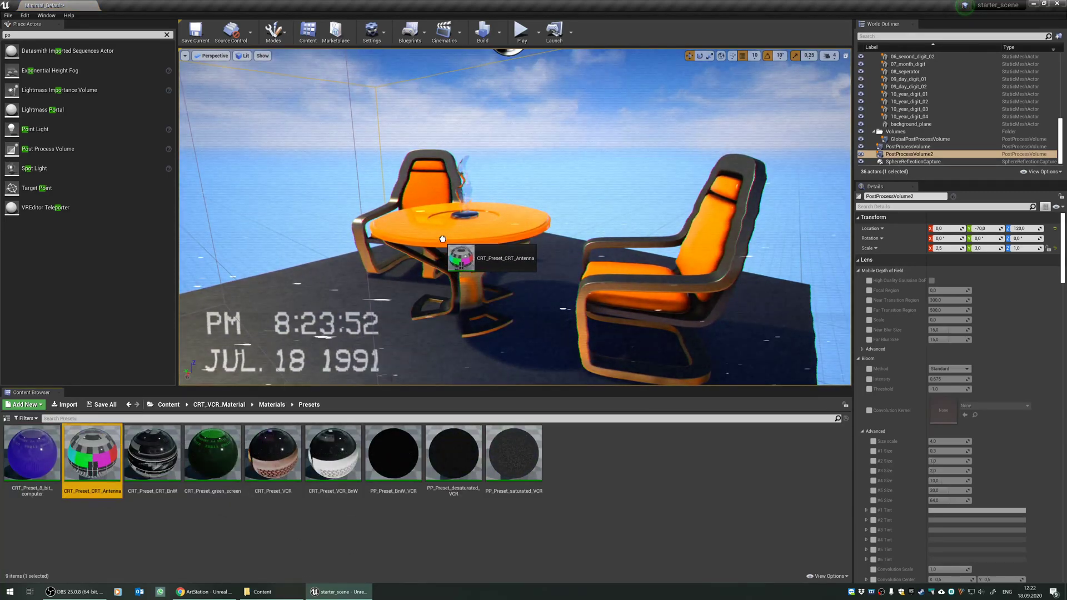
drag(490, 237, 490, 237)
scroll(490, 236, up, 8)
scroll(491, 236, down, 4)
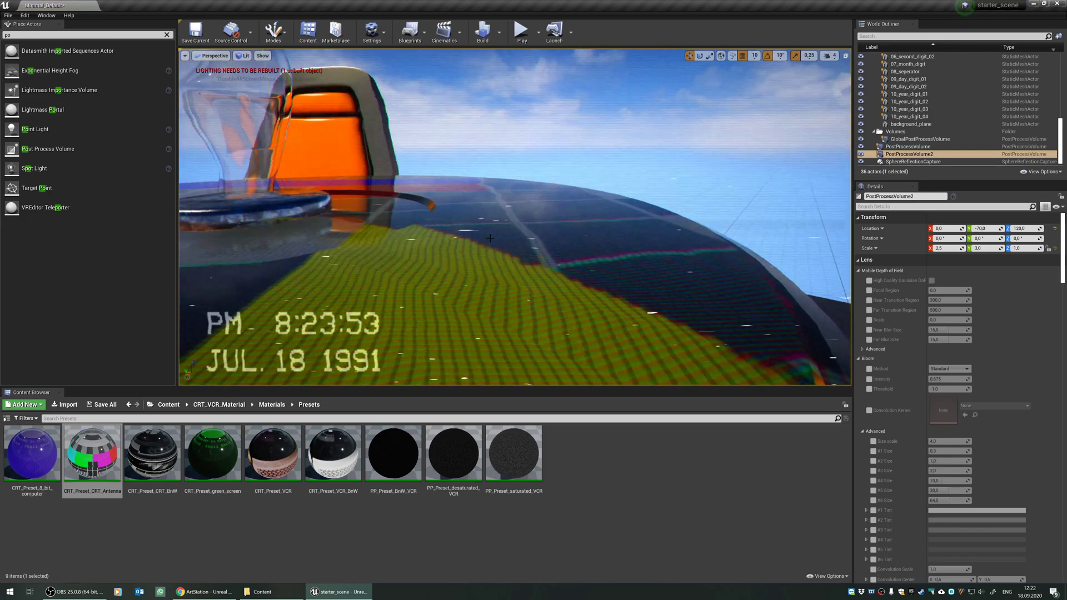
scroll(444, 255, down, 6)
right_drag(444, 256, 439, 328)
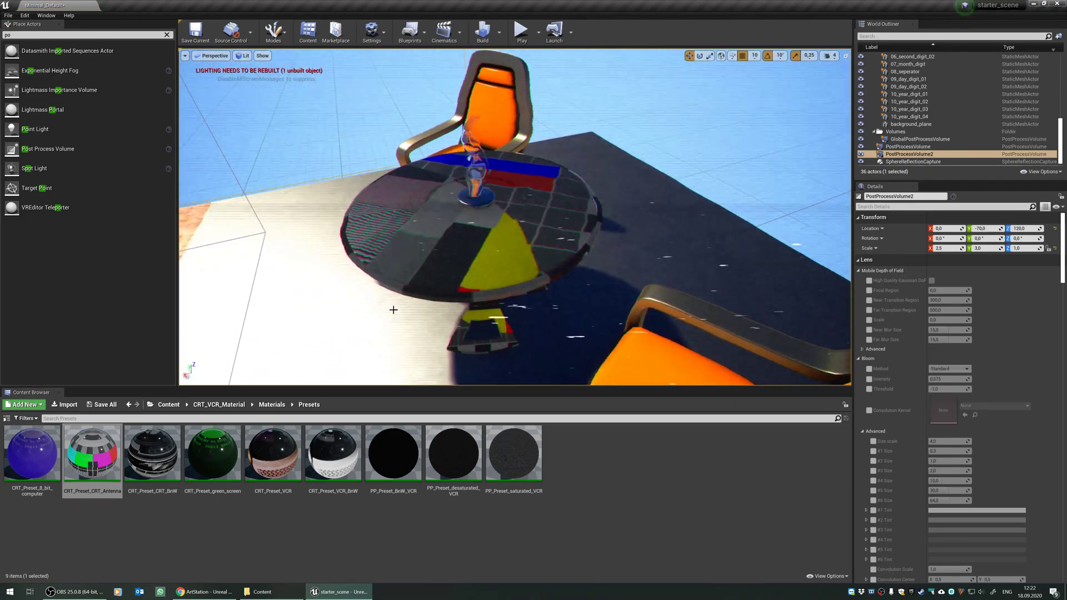